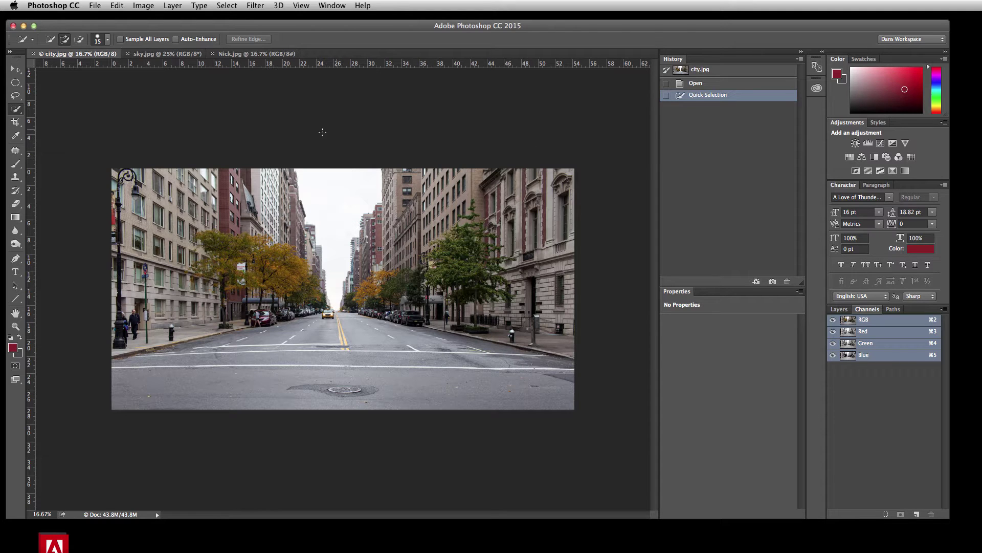
pyautogui.click(17, 109)
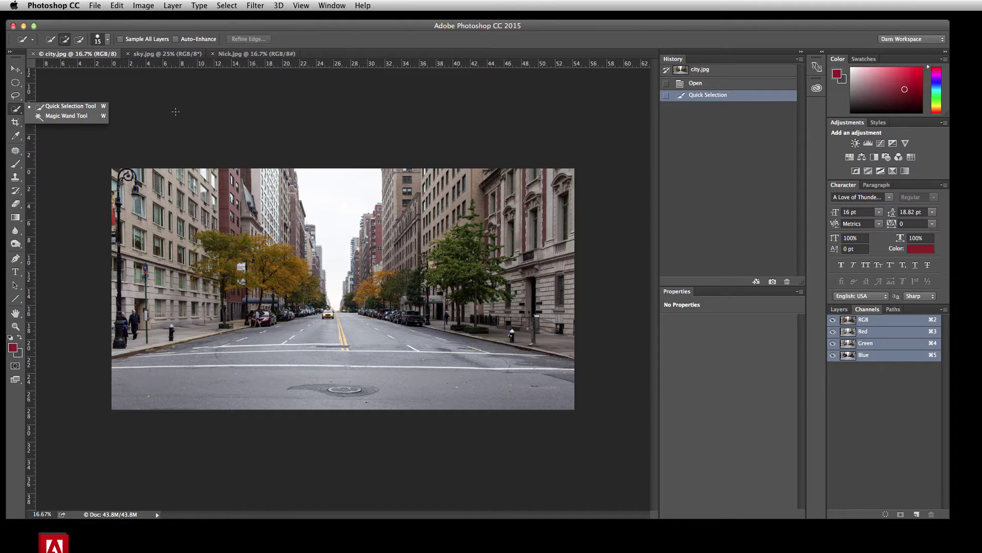
pyautogui.click(260, 121)
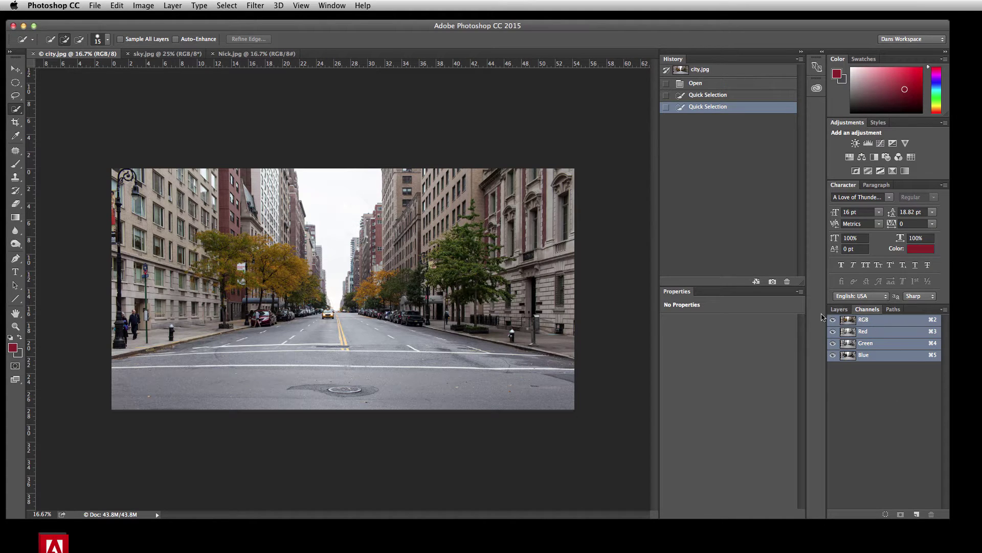
# Show the layer list and bring the Nick.jpg portrait to the front with the Move tool active.
pyautogui.click(839, 309)
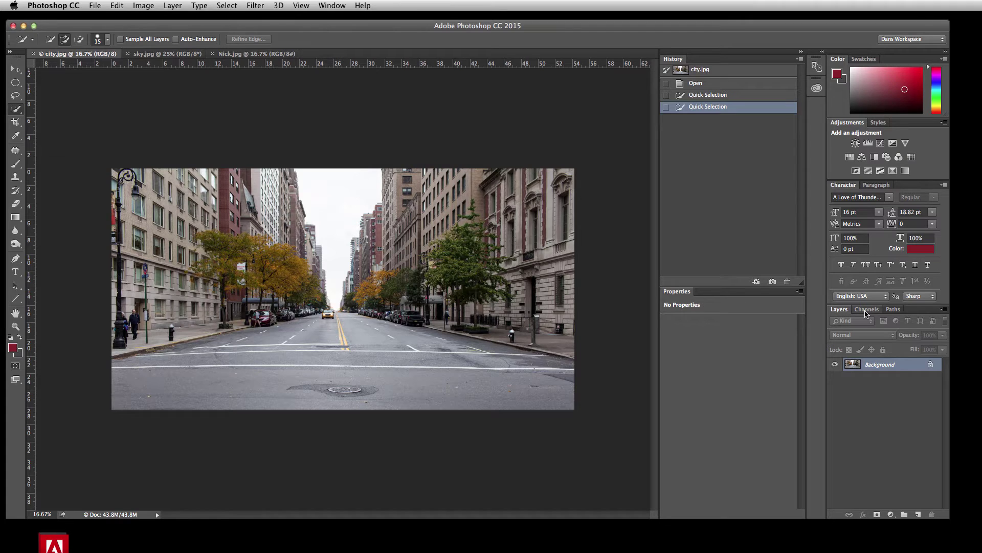
pyautogui.press('v')
pyautogui.click(160, 54)
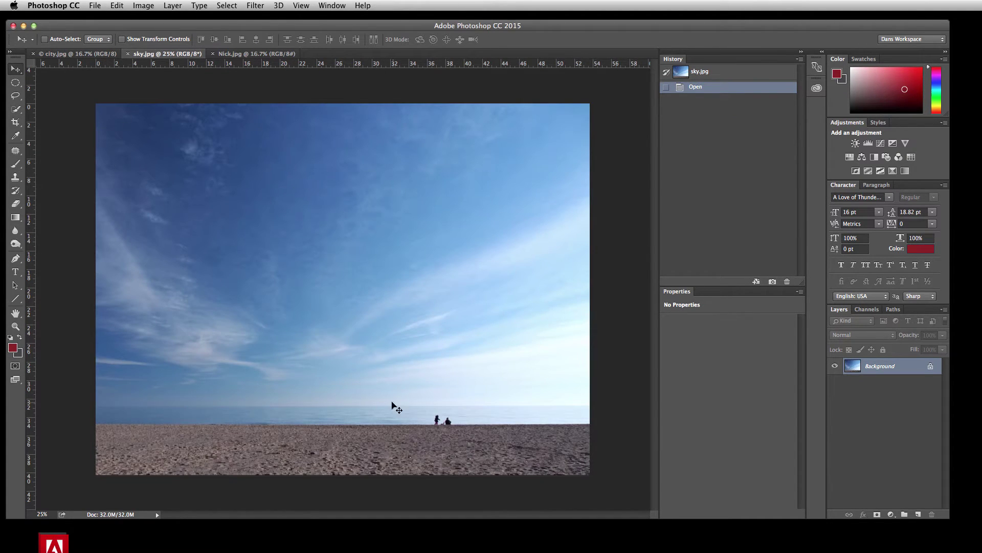
pyautogui.click(252, 54)
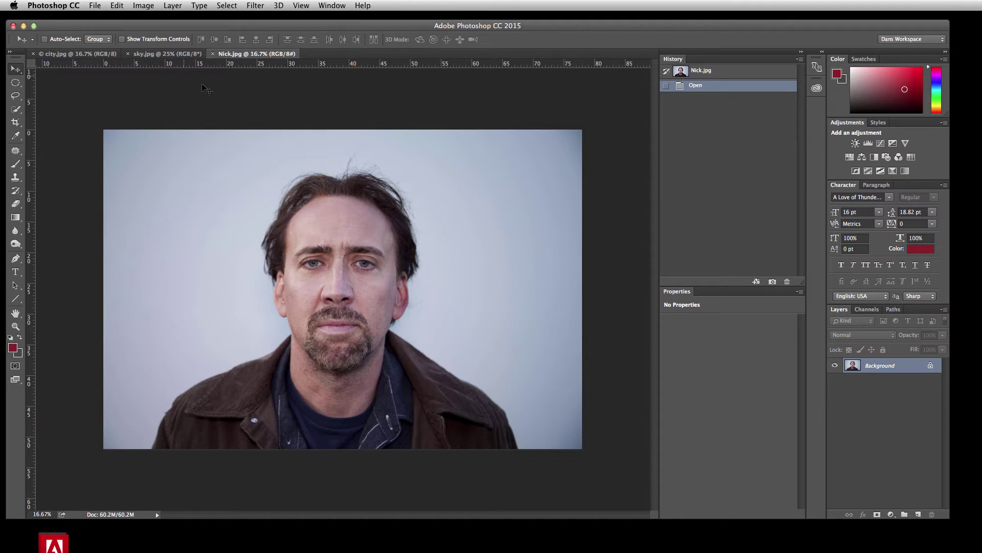
# Start a Color Range selection on the portrait using Sampled Colors with Detect Faces turned off.
pyautogui.click(227, 5)
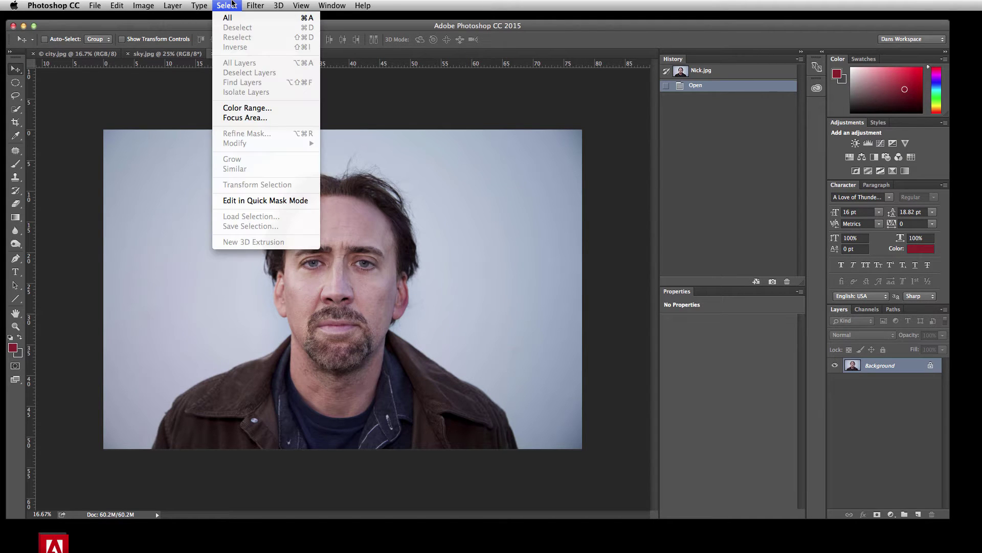
pyautogui.click(235, 108)
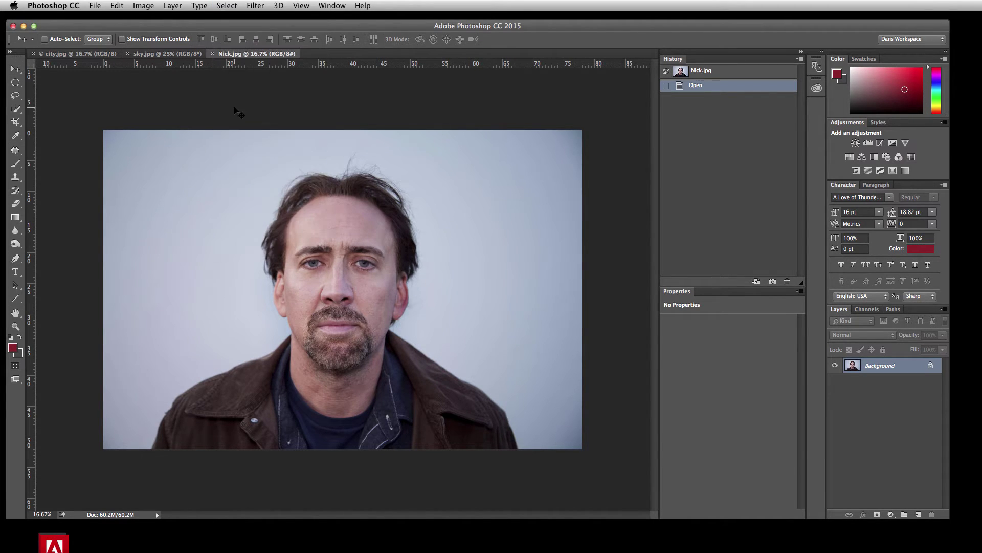
pyautogui.click(618, 128)
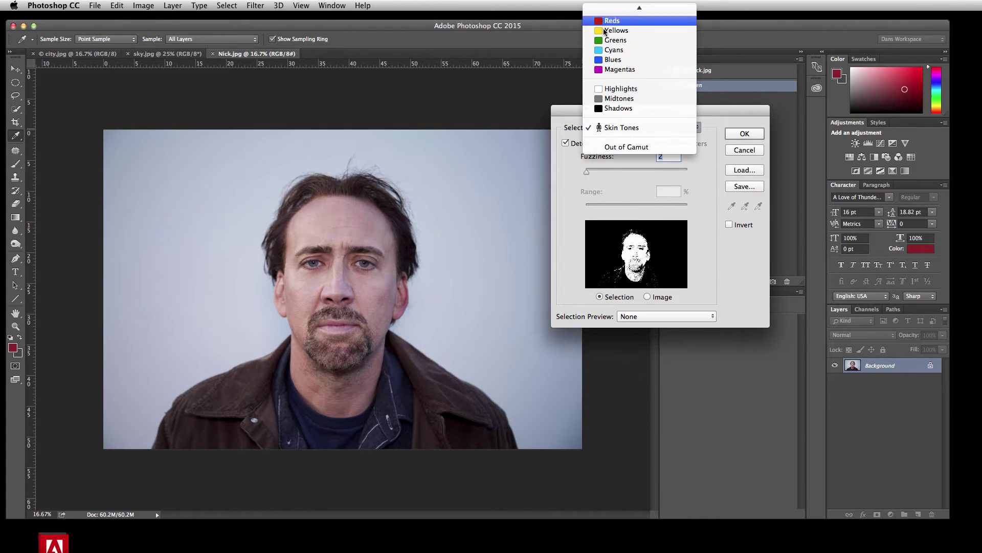
pyautogui.click(612, 9)
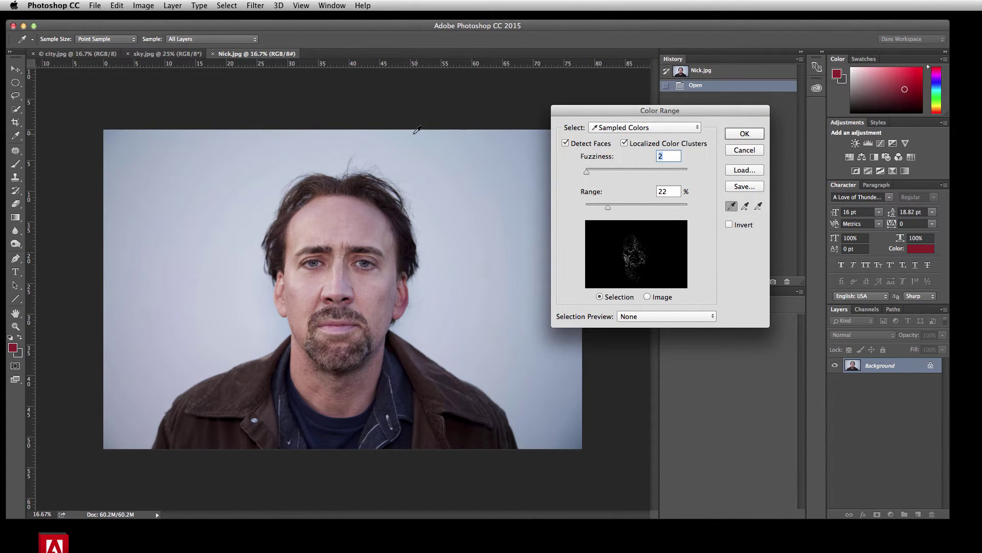
pyautogui.click(565, 143)
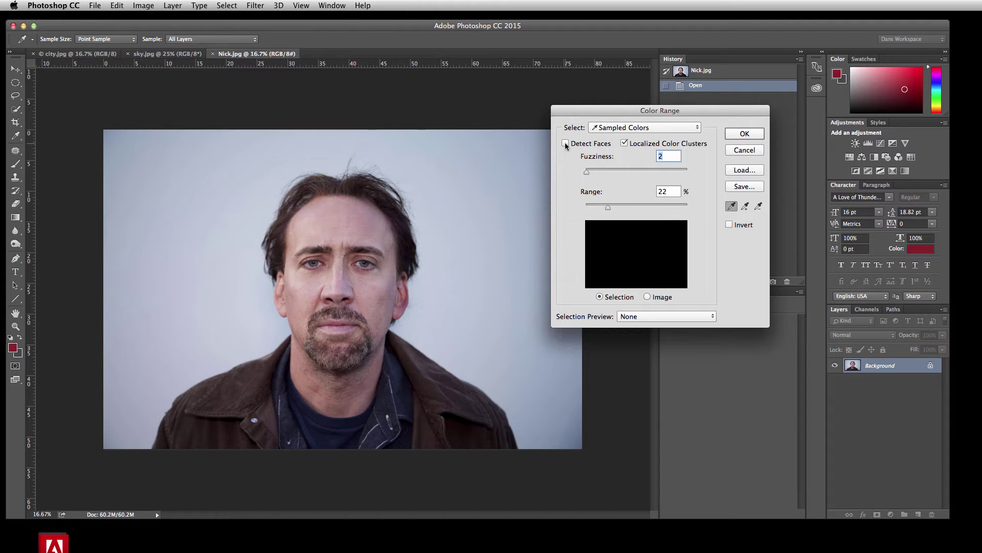
# Sample the blue of the man's shirt and add further blue shades from the collar and undershirt to the color range.
pyautogui.click(728, 206)
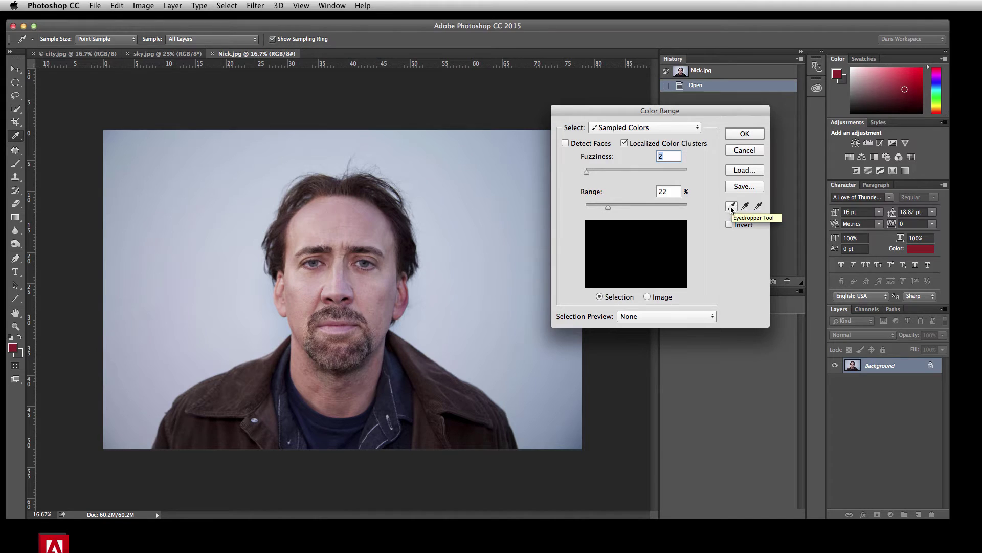
pyautogui.click(400, 389)
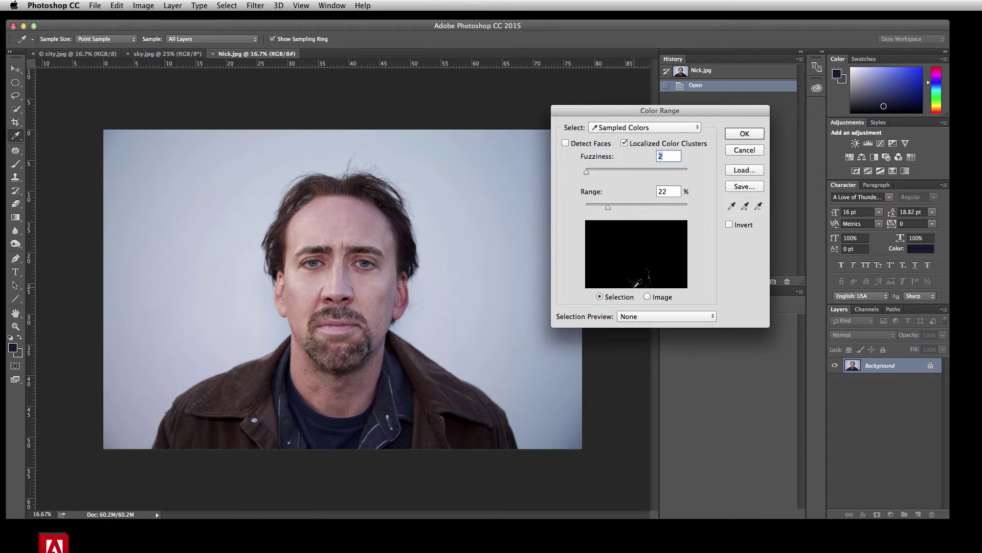
pyautogui.click(745, 206)
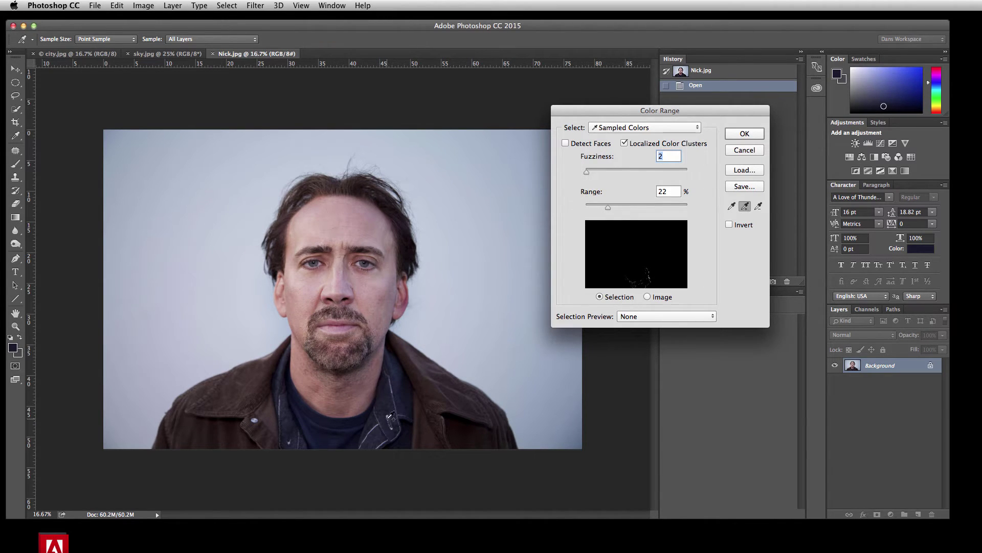
pyautogui.moveTo(378, 416)
pyautogui.mouseDown()
pyautogui.moveTo(357, 430)
pyautogui.moveTo(310, 425)
pyautogui.moveTo(293, 413)
pyautogui.moveTo(283, 381)
pyautogui.moveTo(325, 429)
pyautogui.moveTo(389, 439)
pyautogui.moveTo(407, 436)
pyautogui.moveTo(397, 394)
pyautogui.mouseUp()
pyautogui.click(395, 397)
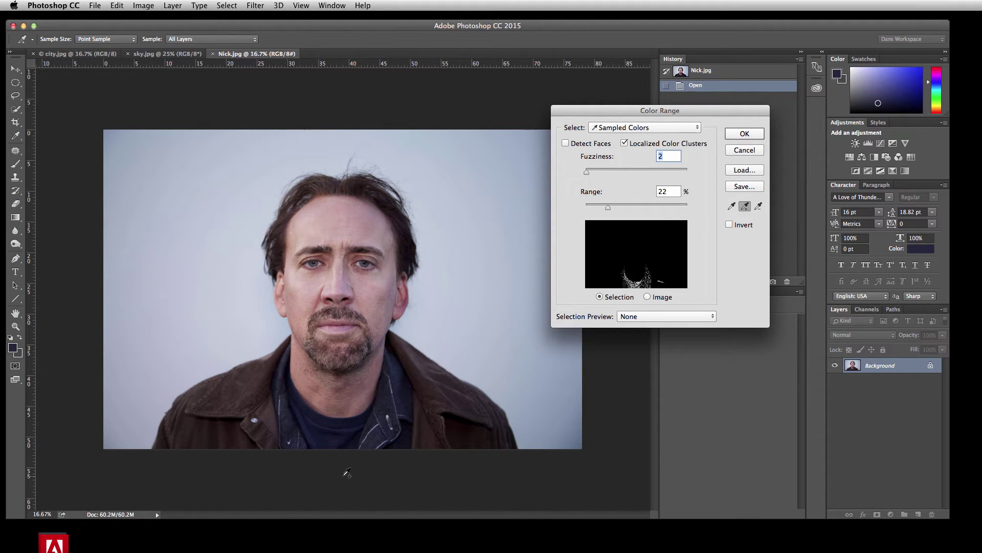
pyautogui.click(395, 365)
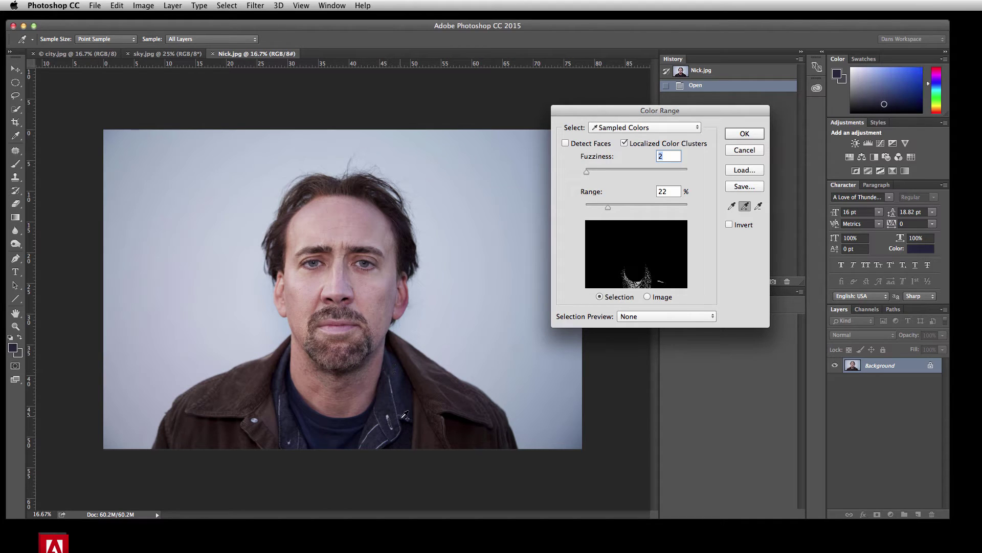
pyautogui.click(395, 437)
pyautogui.click(341, 437)
pyautogui.click(335, 435)
pyautogui.click(282, 388)
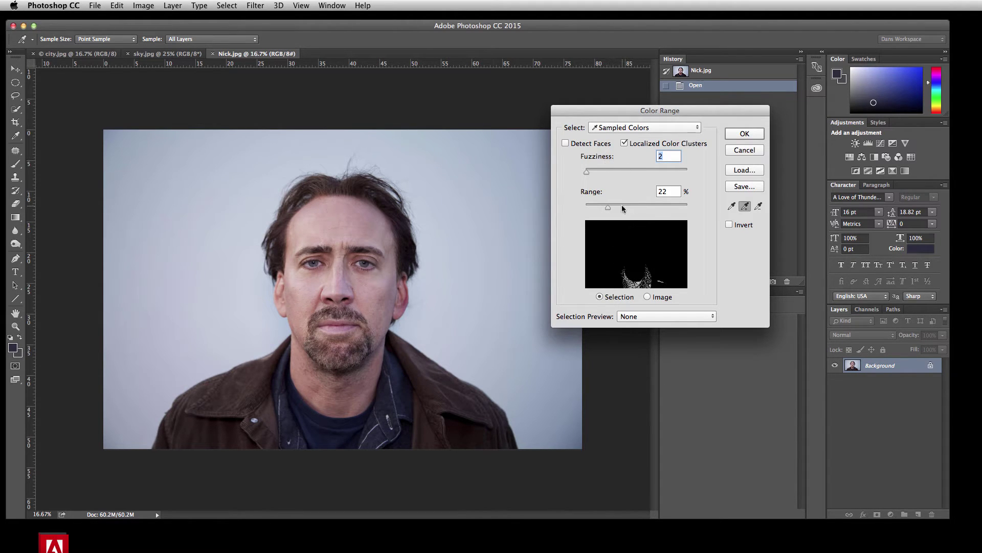
# Set the color range's Fuzziness to 36 and its Range to 13%.
pyautogui.moveTo(586, 173); pyautogui.dragTo(597, 206)
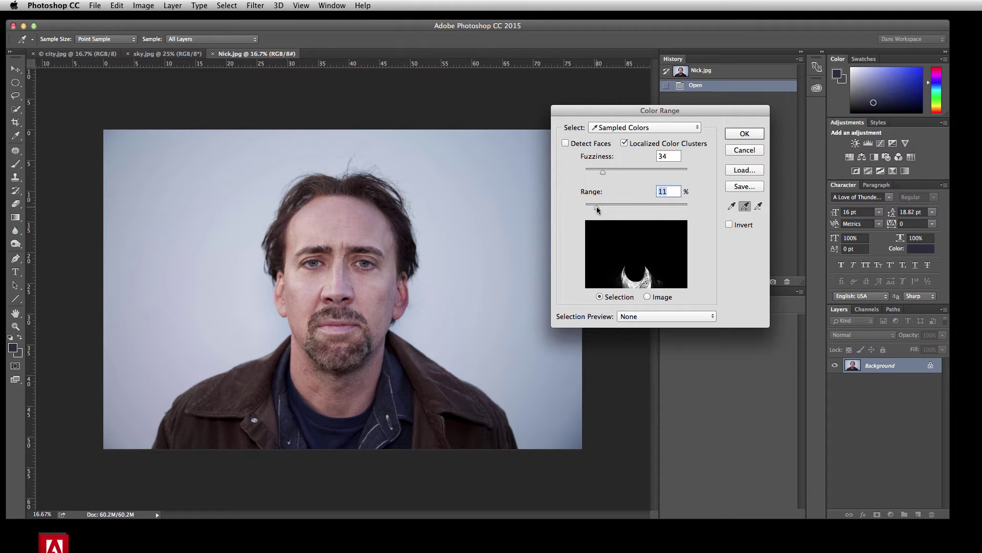
pyautogui.moveTo(603, 172); pyautogui.dragTo(600, 207)
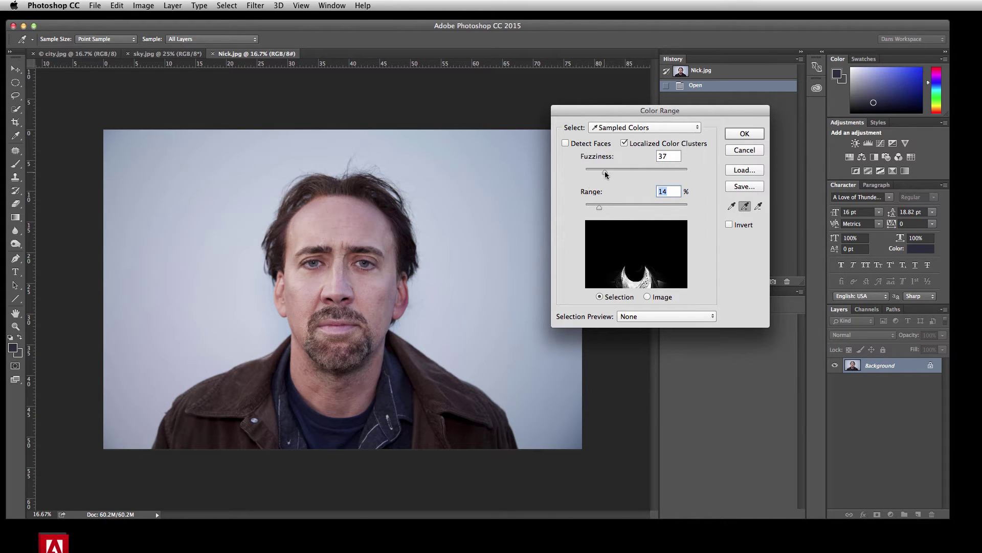
pyautogui.moveTo(607, 174); pyautogui.dragTo(605, 175)
pyautogui.moveTo(600, 208); pyautogui.dragTo(597, 207)
# Subtract several brown tones on both sides of the jacket from the sampled color range.
pyautogui.click(757, 207)
pyautogui.click(446, 435)
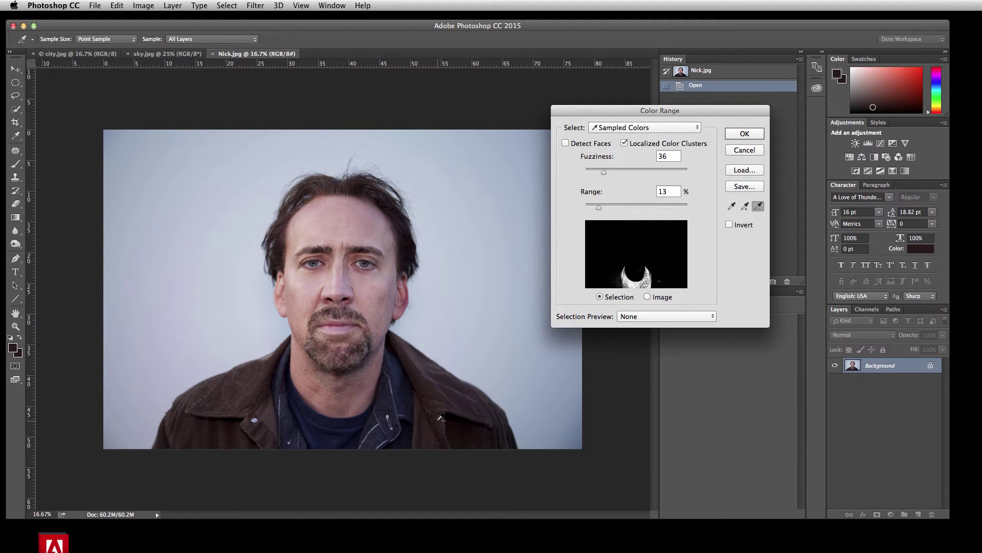
pyautogui.click(436, 421)
pyautogui.click(434, 411)
pyautogui.click(263, 440)
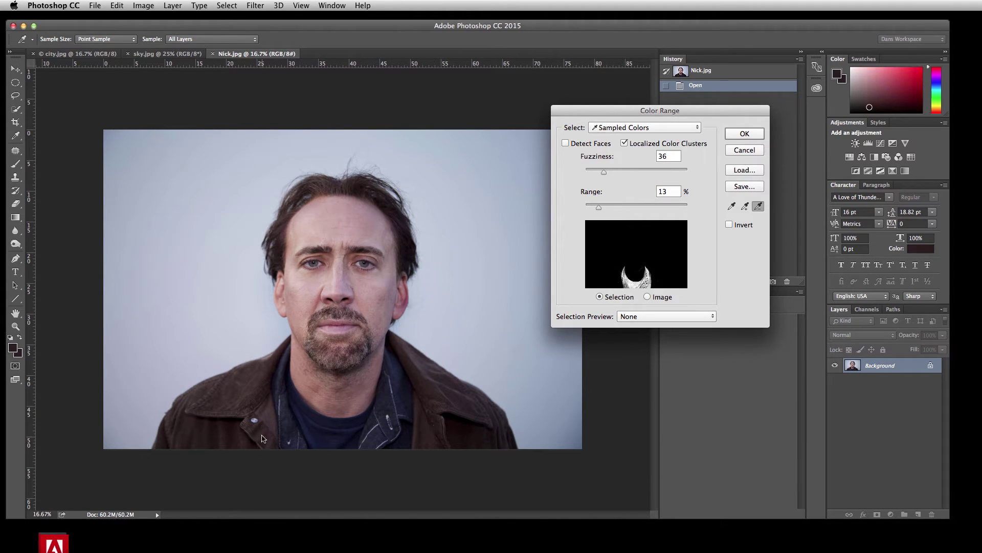
pyautogui.click(254, 412)
# Set Fuzziness to 44 and Range to 16%, and apply the Color Range selection of the blue shirt.
pyautogui.moveTo(606, 174); pyautogui.dragTo(609, 174)
pyautogui.click(600, 208)
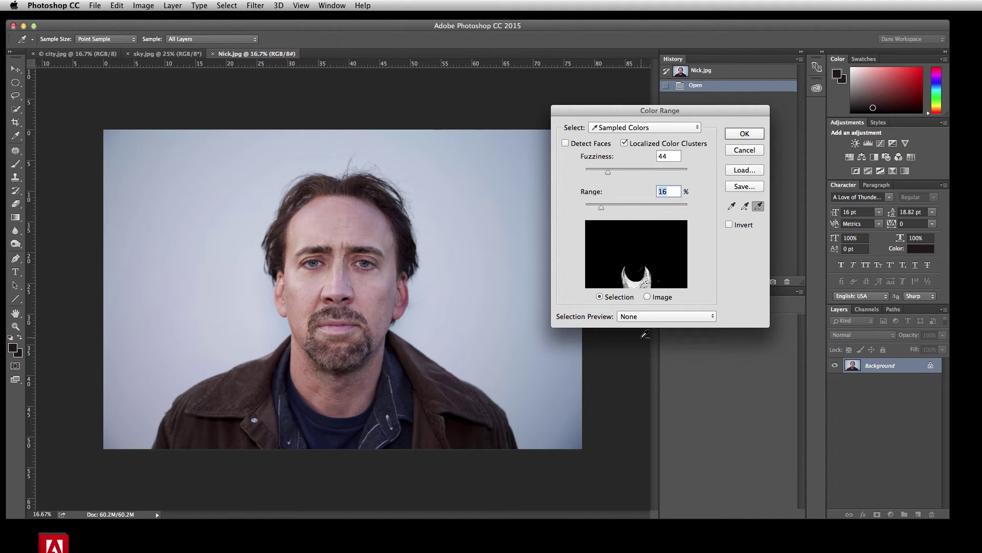
pyautogui.click(745, 134)
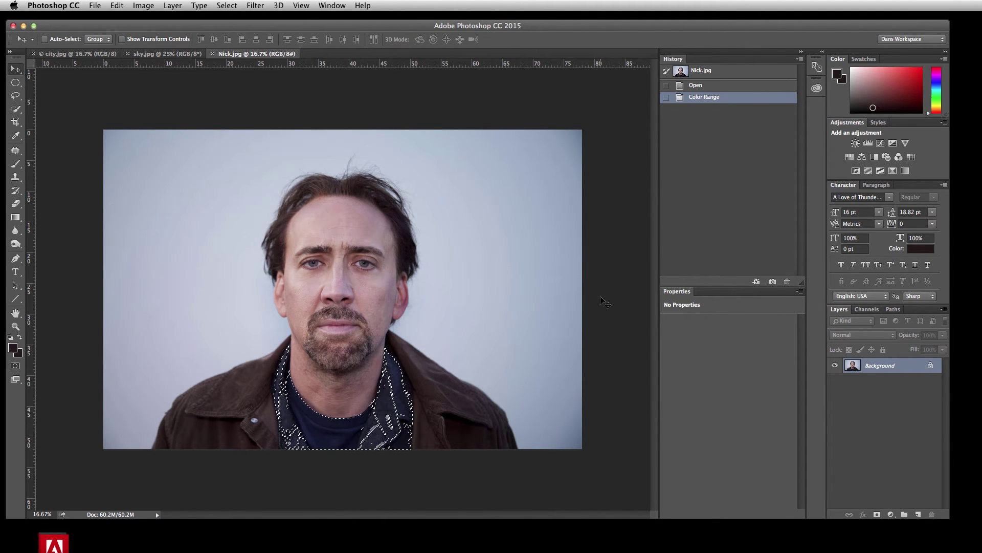
# Add a Hue/Saturation adjustment layer for the selected shirt and set its Hue to -69.
pyautogui.click(849, 157)
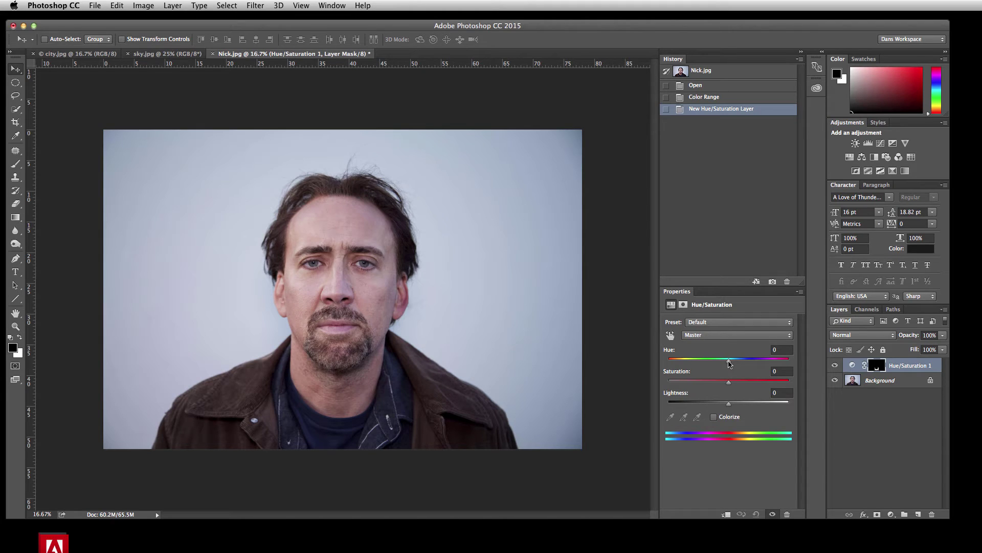
pyautogui.moveTo(729, 363); pyautogui.dragTo(696, 360)
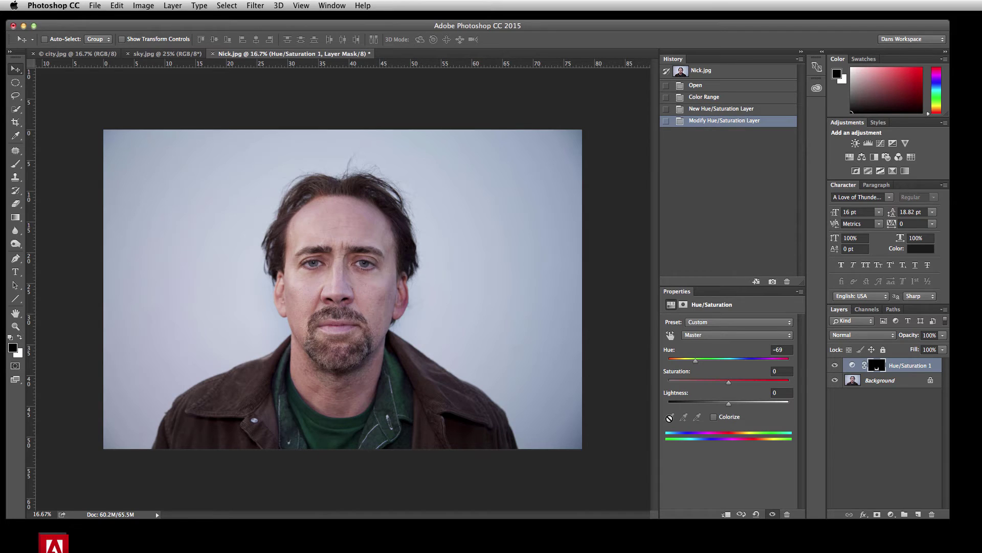
# Compare the shirt before and after by toggling the Hue/Saturation layer's visibility.
pyautogui.click(835, 365)
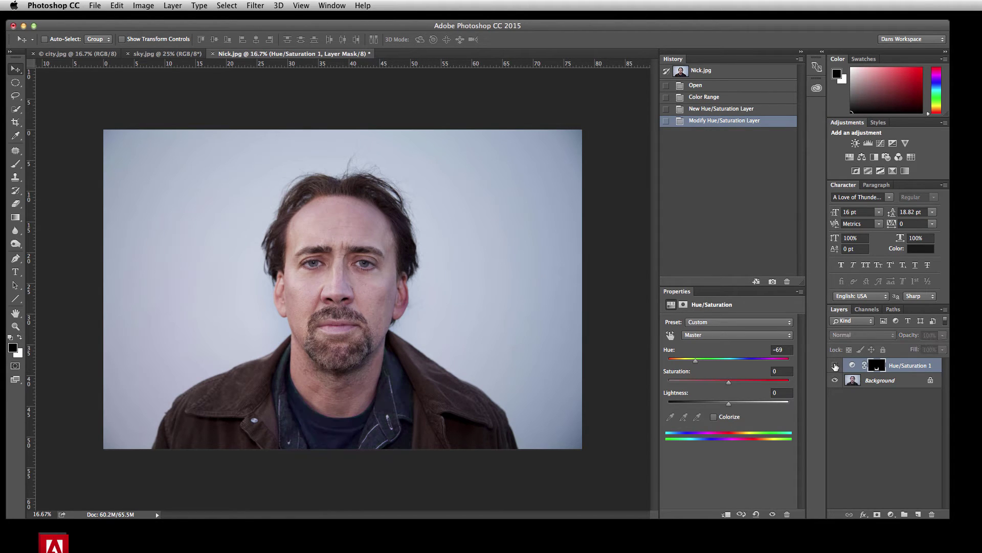
pyautogui.click(835, 365)
pyautogui.click(835, 366)
pyautogui.click(835, 366)
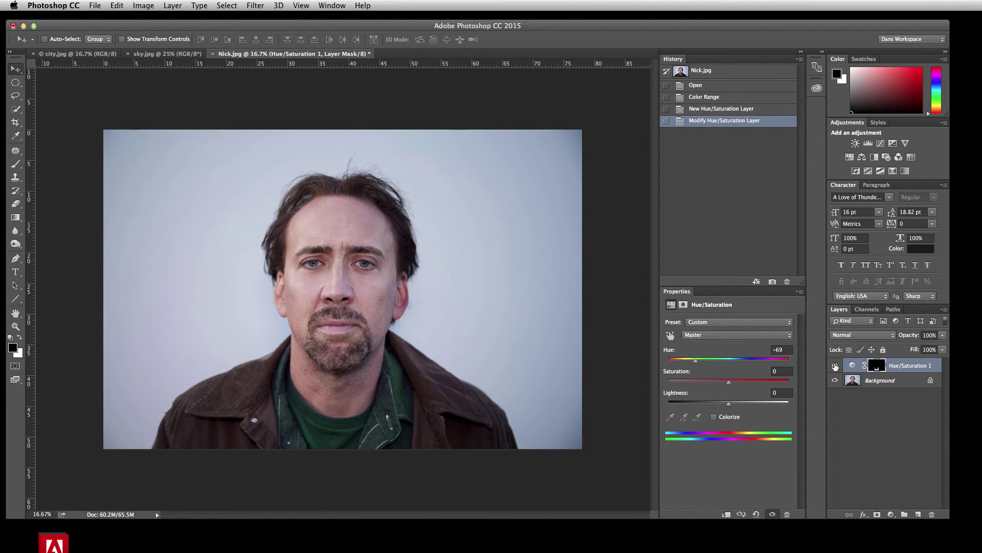
pyautogui.click(835, 366)
pyautogui.click(836, 365)
# Select the skin tones on the Background layer with Color Range, enabling Detect Faces and setting Fuzziness to 6.
pyautogui.click(885, 384)
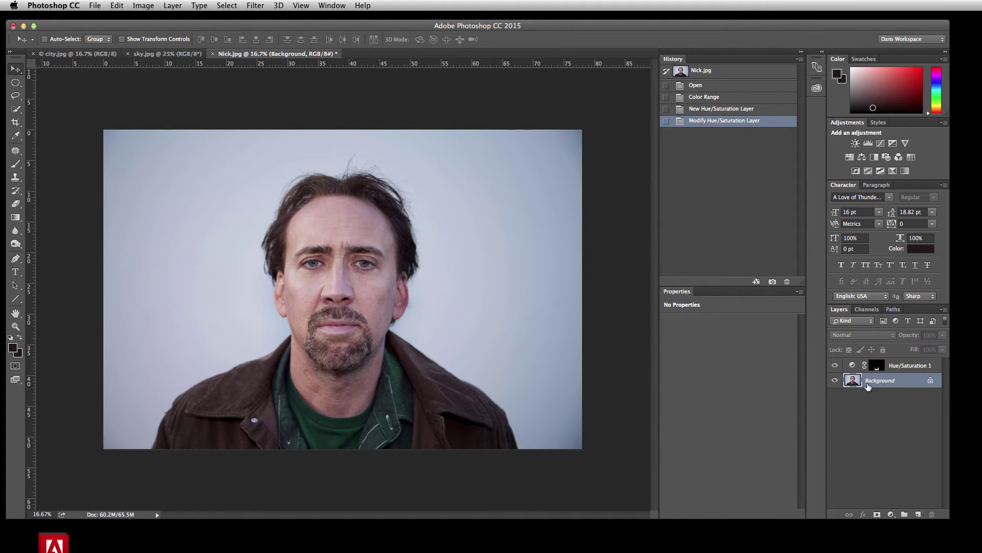
pyautogui.click(220, 7)
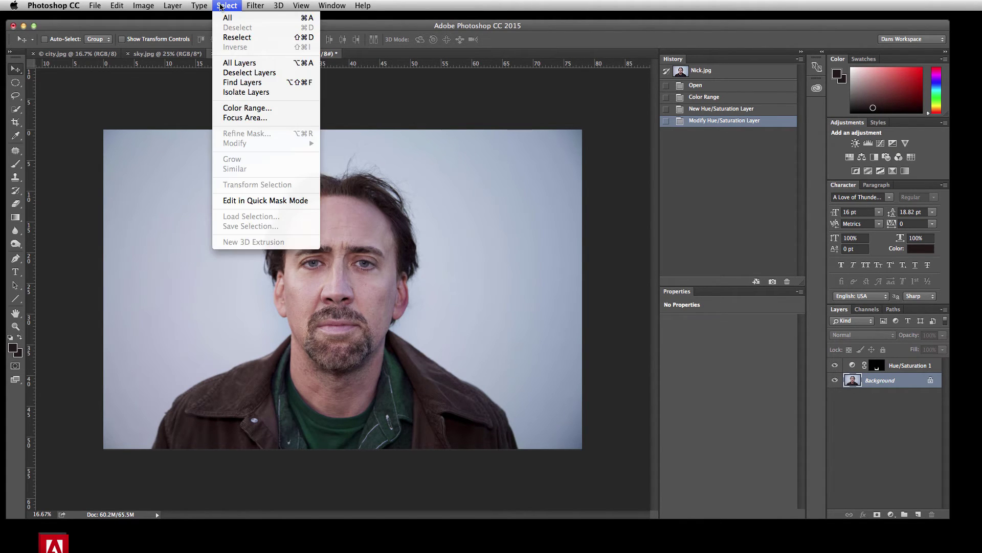
pyautogui.click(229, 103)
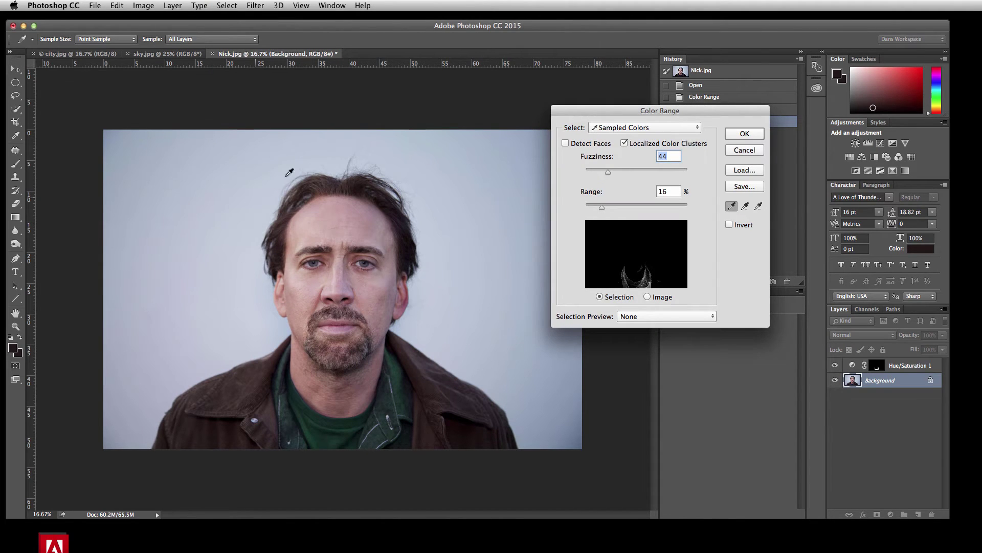
pyautogui.click(627, 132)
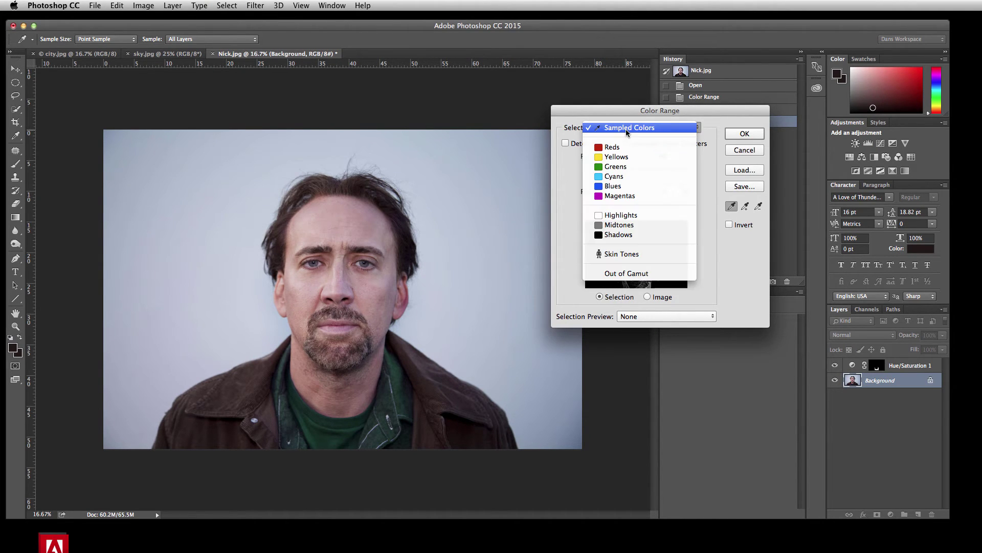
pyautogui.click(622, 254)
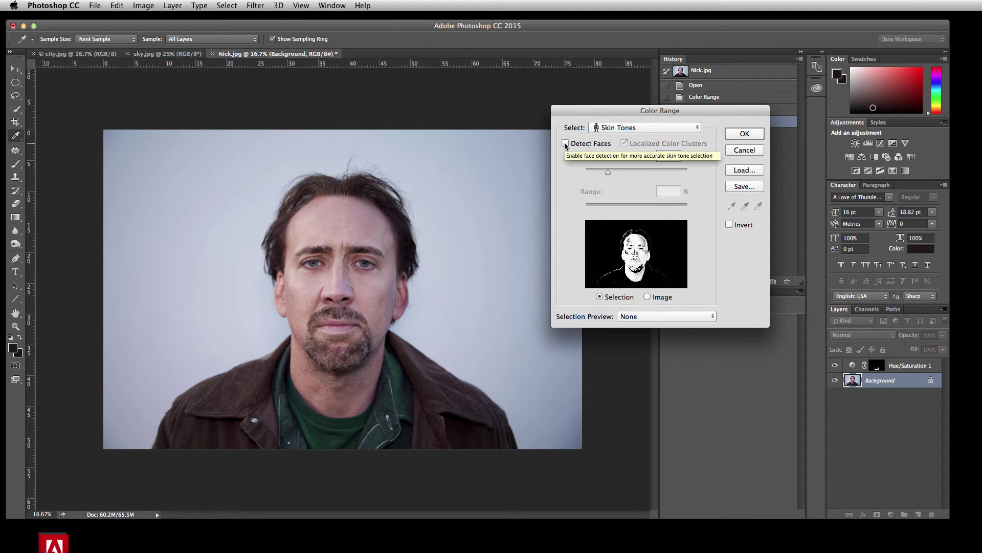
pyautogui.click(565, 144)
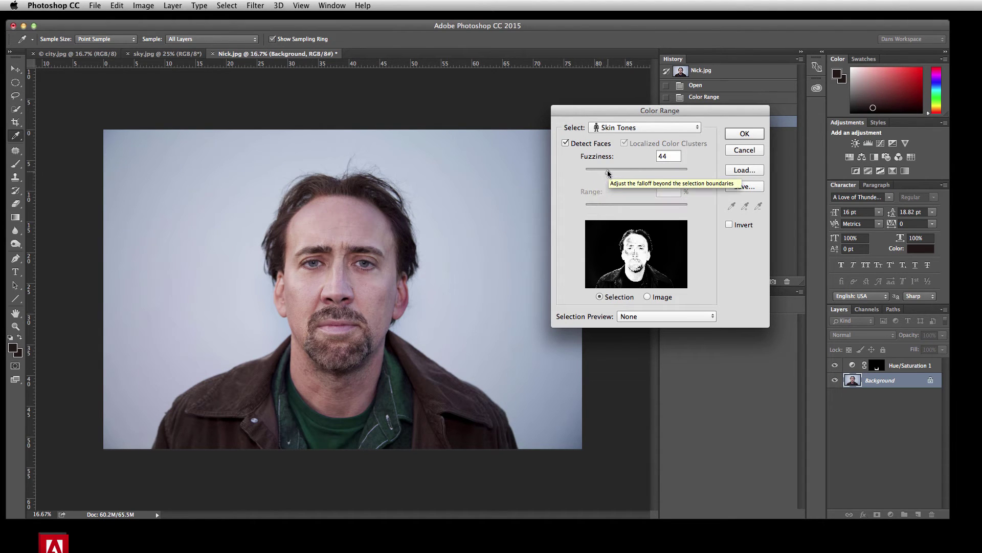
pyautogui.moveTo(608, 173); pyautogui.dragTo(588, 175)
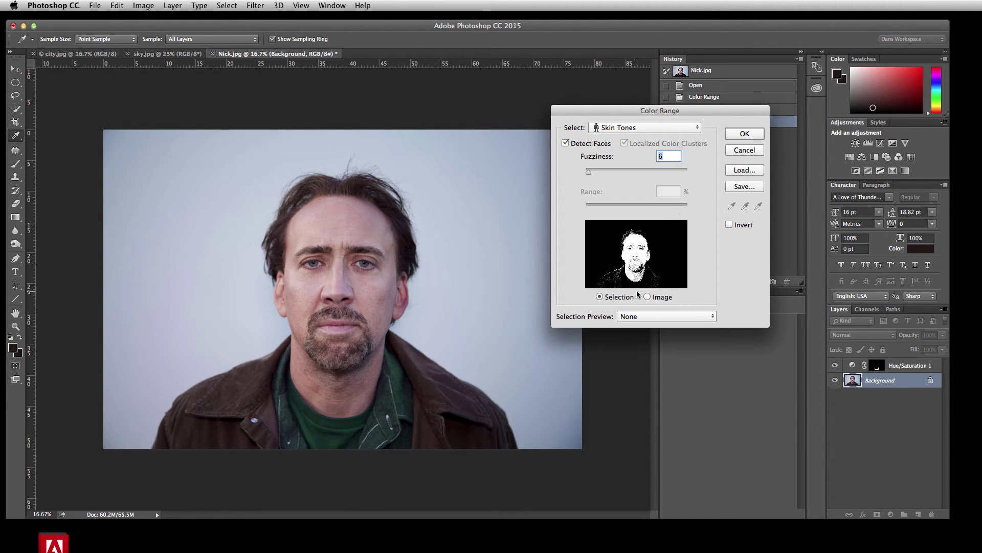
pyautogui.click(747, 134)
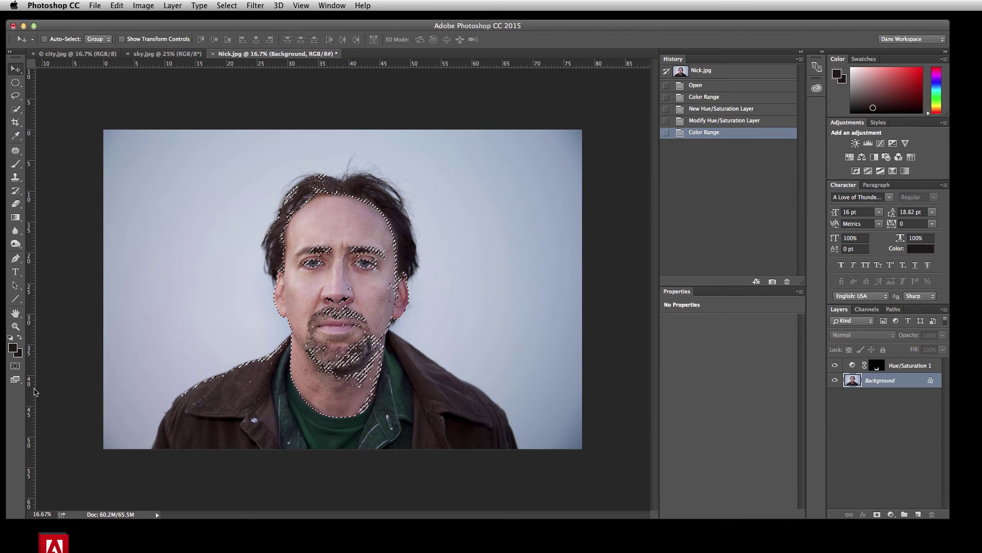
# Subtract the stray jacket, hair, beard and neck patches from the skin selection using a 47 px Quick Selection brush.
pyautogui.click(16, 109)
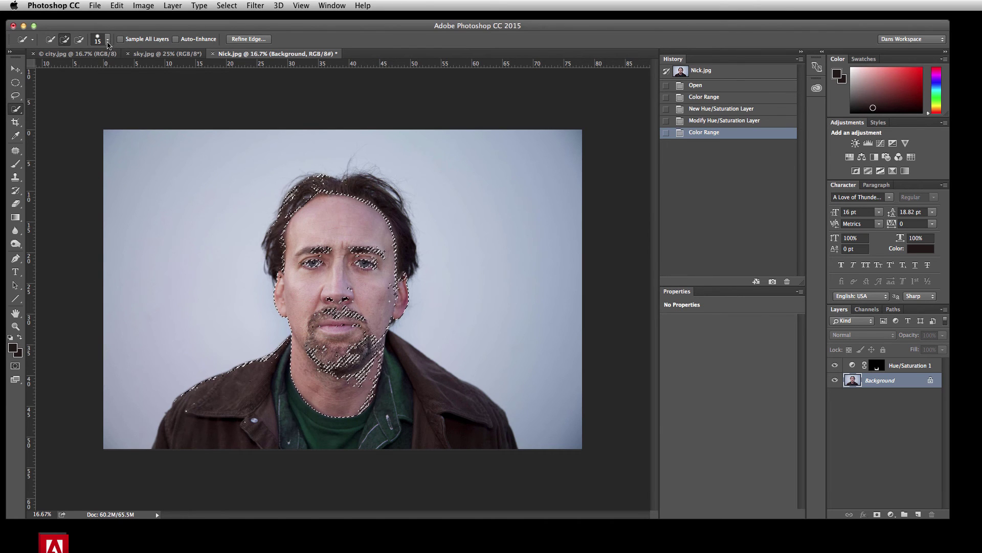
pyautogui.click(107, 41)
pyautogui.moveTo(54, 69)
pyautogui.mouseDown()
pyautogui.moveTo(82, 73)
pyautogui.moveTo(72, 69)
pyautogui.mouseUp()
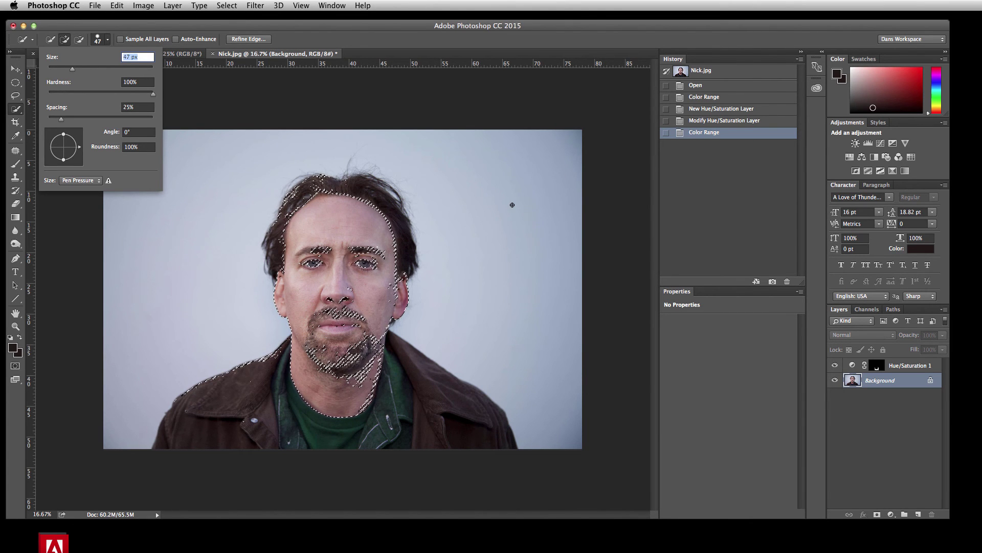
pyautogui.press('alt')
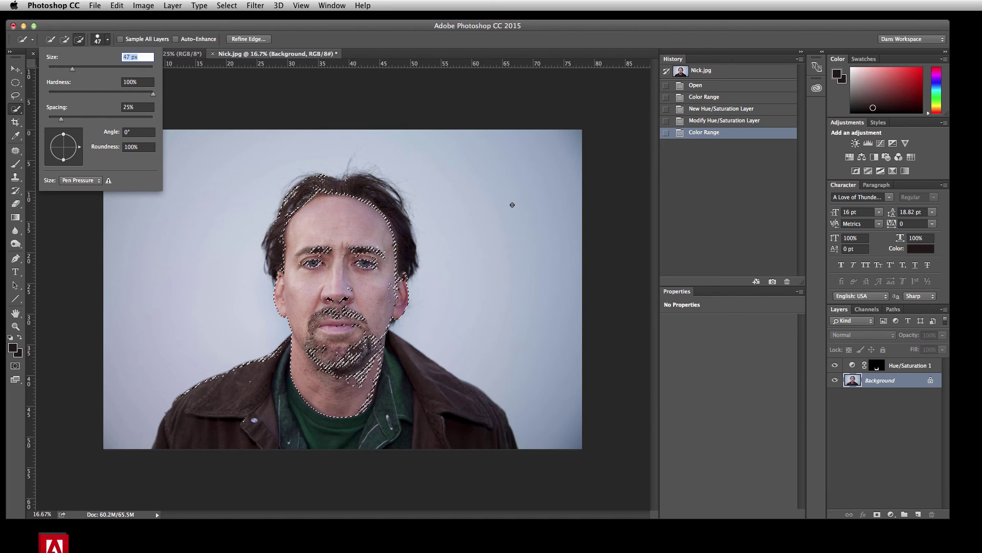
pyautogui.press('alt')
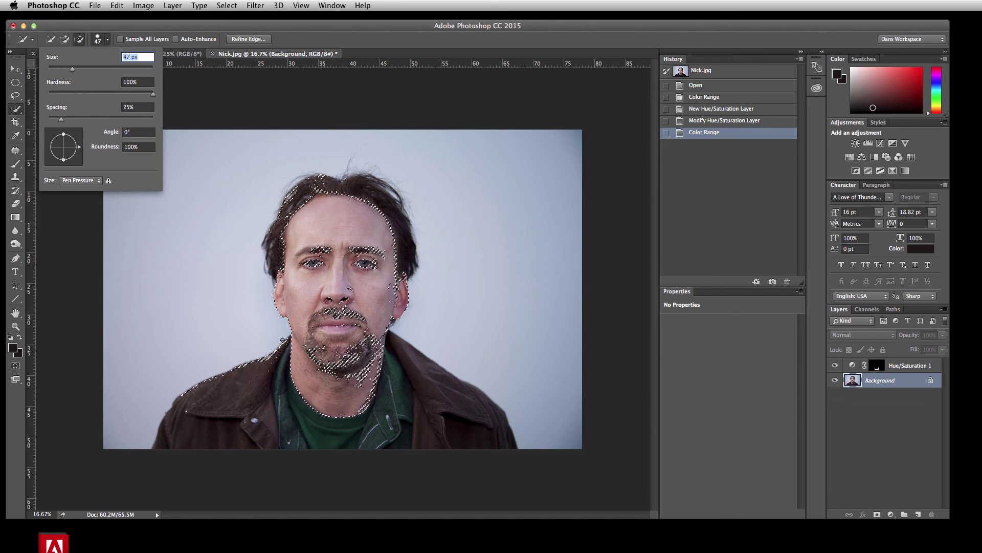
pyautogui.press('Return')
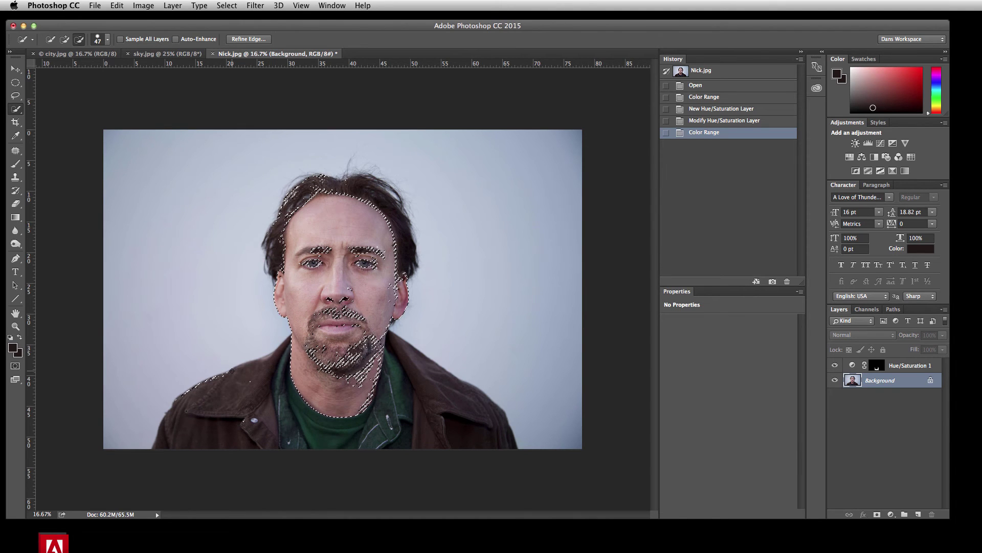
pyautogui.moveTo(208, 378)
pyautogui.mouseDown()
pyautogui.moveTo(177, 392)
pyautogui.moveTo(207, 410)
pyautogui.mouseUp()
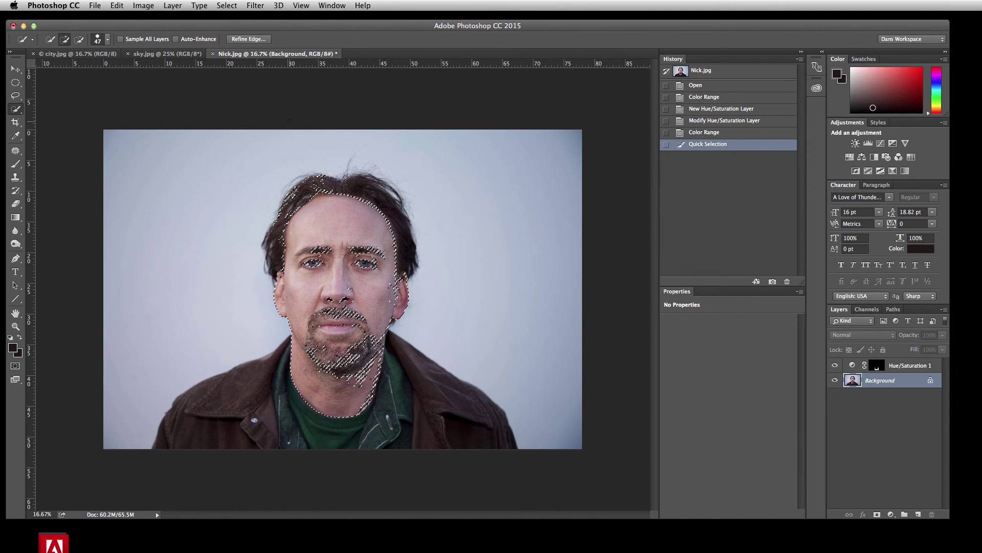
pyautogui.press('alt')
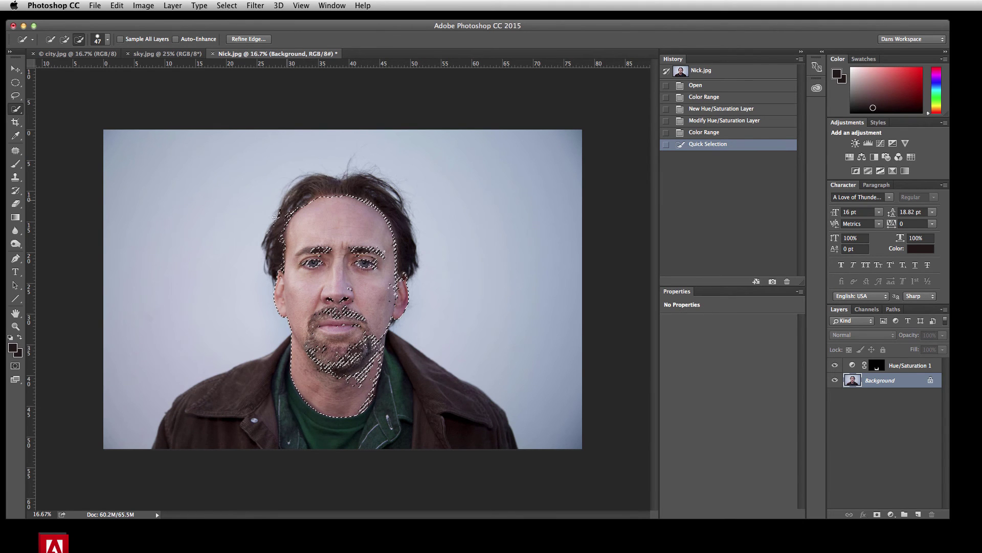
pyautogui.moveTo(265, 233); pyautogui.dragTo(192, 296)
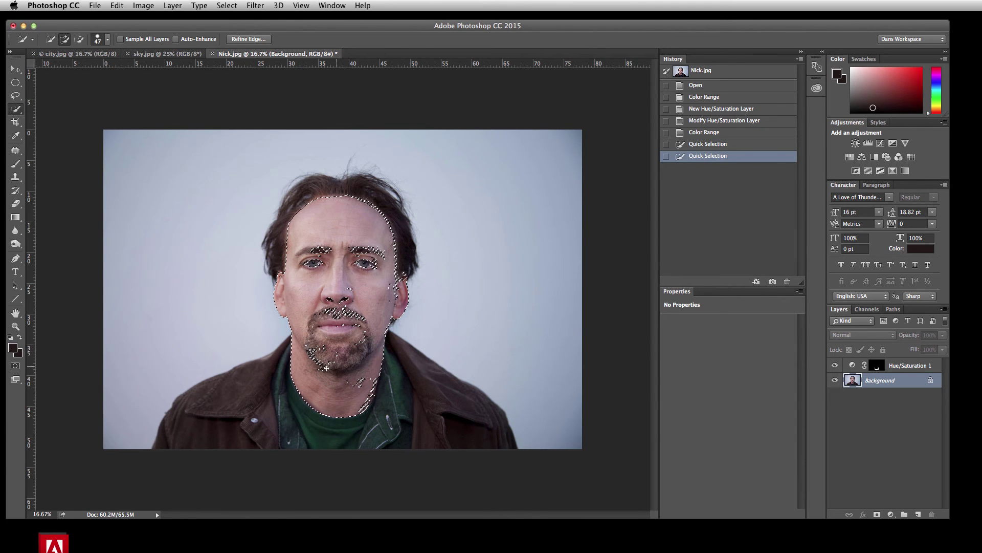
pyautogui.click(307, 345)
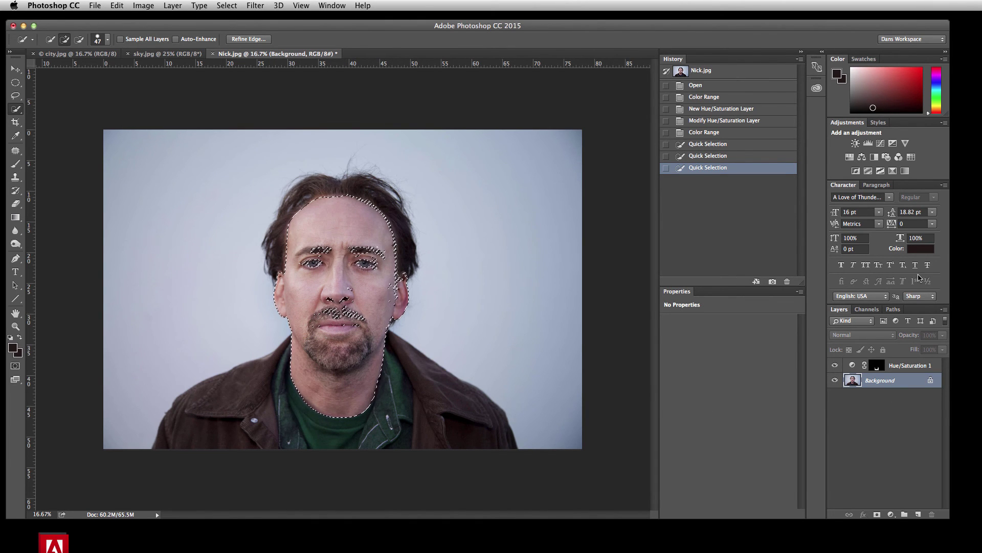
# Add a Curves adjustment layer for the selected skin and darken it with an RGB curve point at input 81, output 62.
pyautogui.click(880, 144)
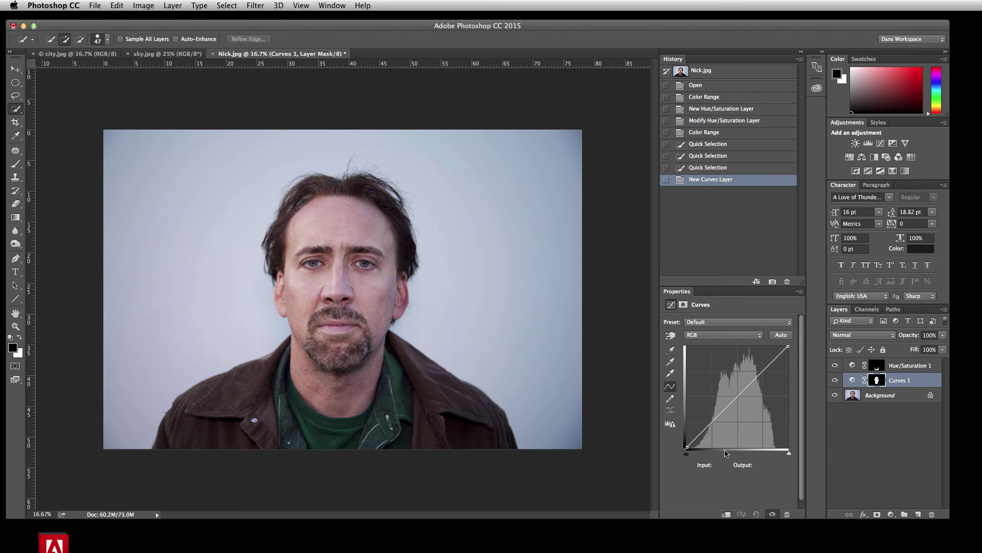
pyautogui.click(713, 421)
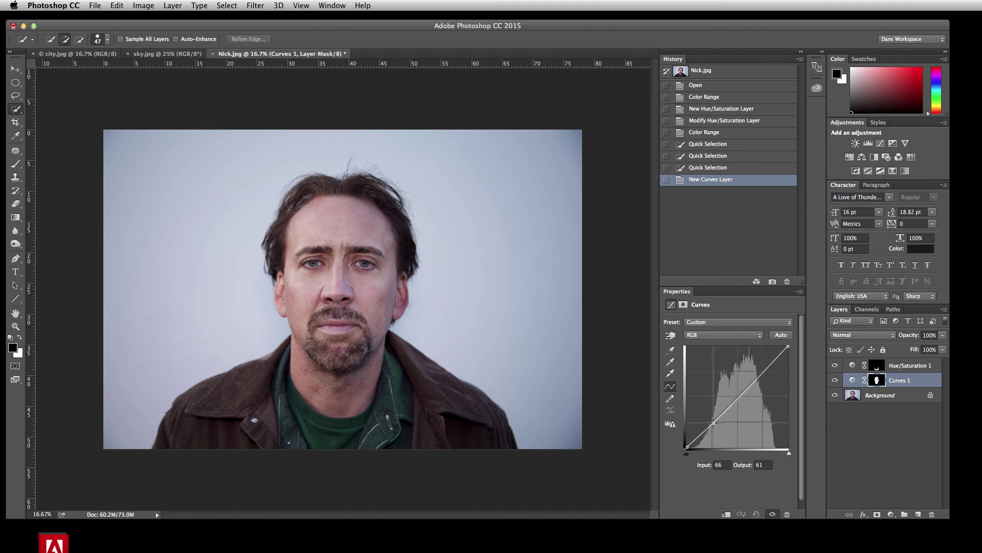
pyautogui.moveTo(707, 415)
pyautogui.mouseDown()
pyautogui.moveTo(739, 426)
pyautogui.moveTo(720, 422)
pyautogui.mouseUp()
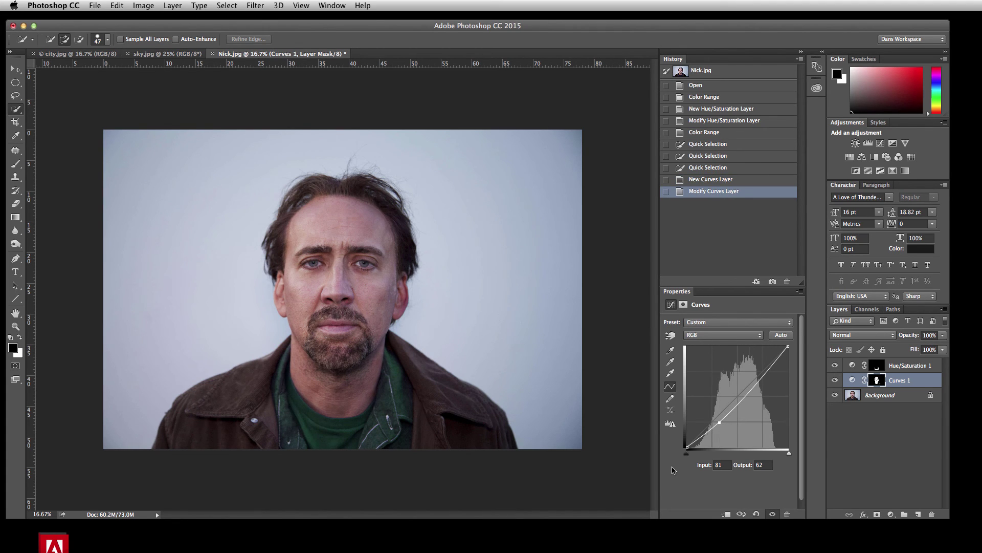
# Compare the skin tones before and after by toggling the Curves 1 layer's visibility.
pyautogui.click(834, 380)
pyautogui.click(835, 381)
pyautogui.click(835, 381)
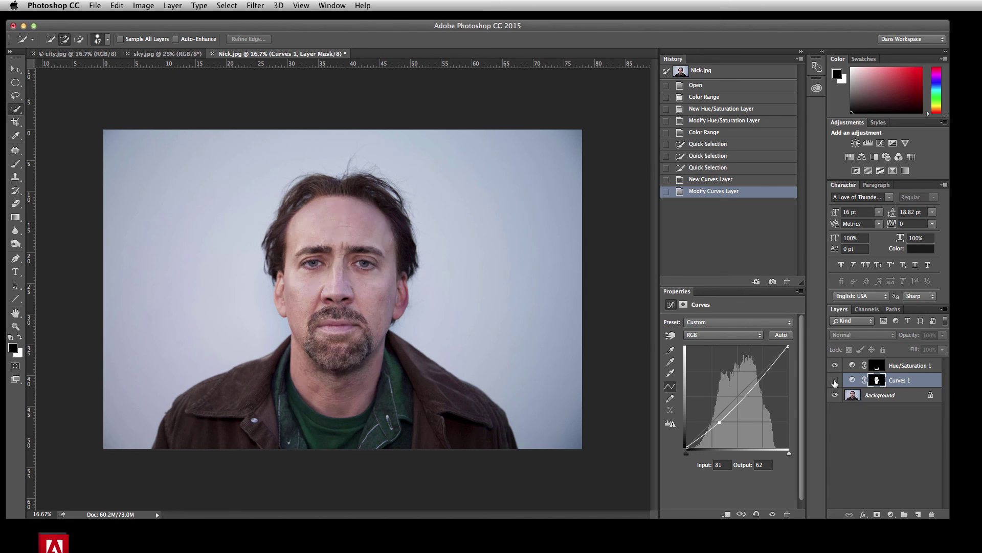
pyautogui.click(834, 380)
pyautogui.click(834, 380)
pyautogui.click(834, 381)
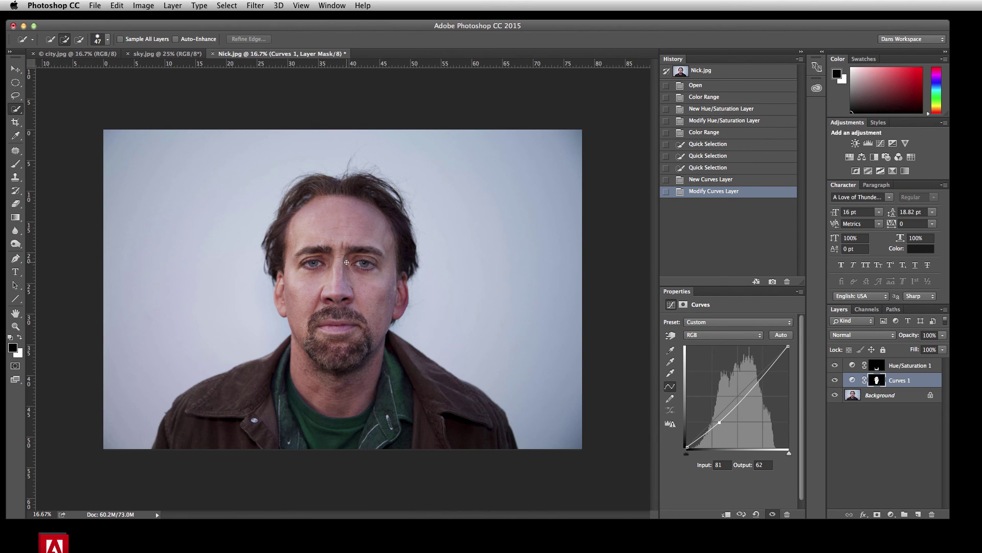
# Target the Curves 1 layer mask and prepare a 52 px Brush with 0% hardness and white as the foreground color.
pyautogui.press('super+equal')
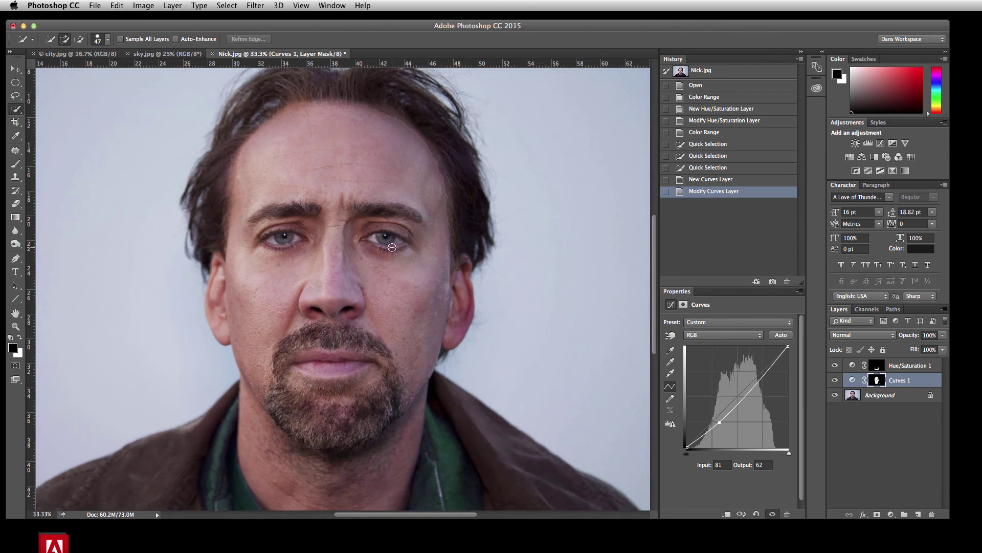
pyautogui.press('super+equal')
pyautogui.scroll(4, 479, 281)
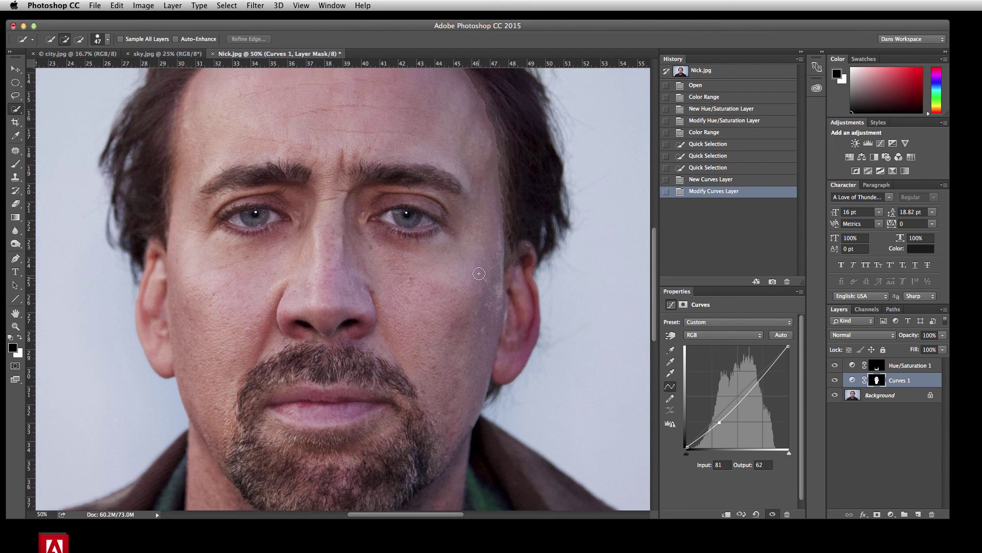
pyautogui.scroll(2, 479, 281)
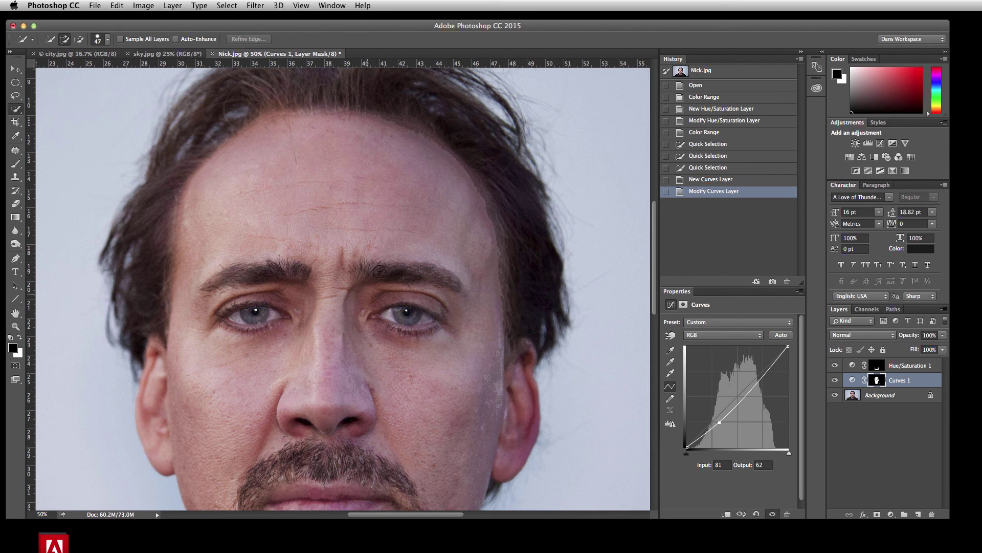
pyautogui.click(877, 382)
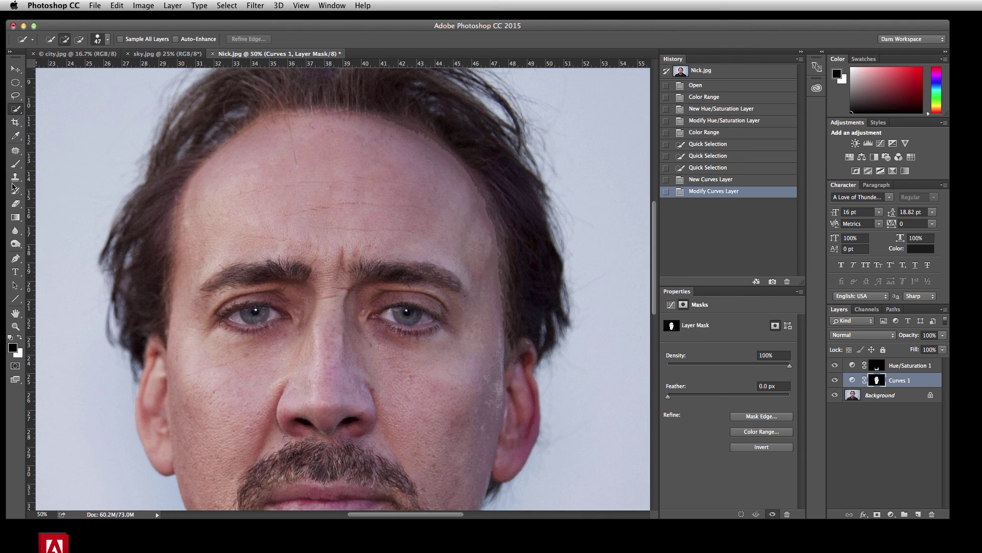
pyautogui.click(17, 165)
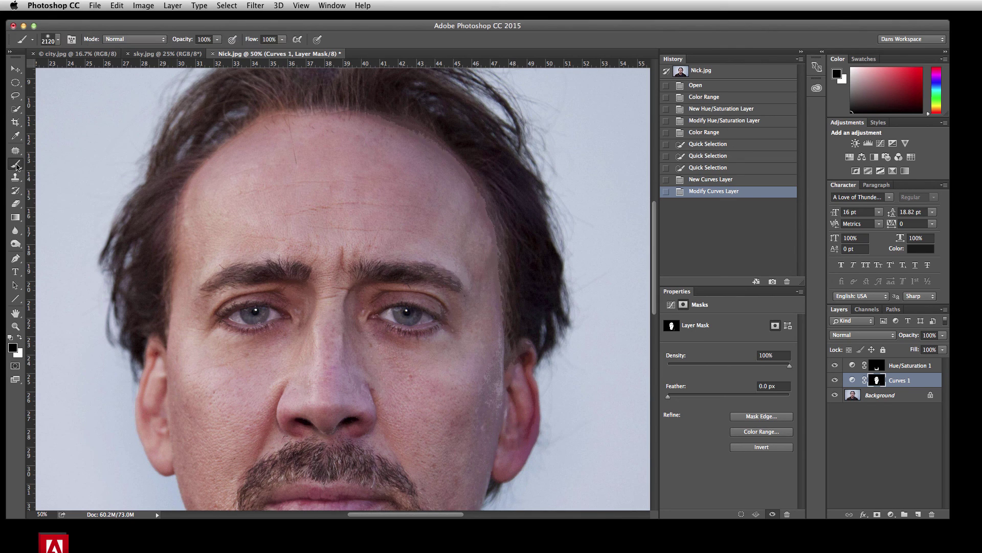
pyautogui.click(58, 40)
pyautogui.moveTo(125, 74); pyautogui.dragTo(80, 73)
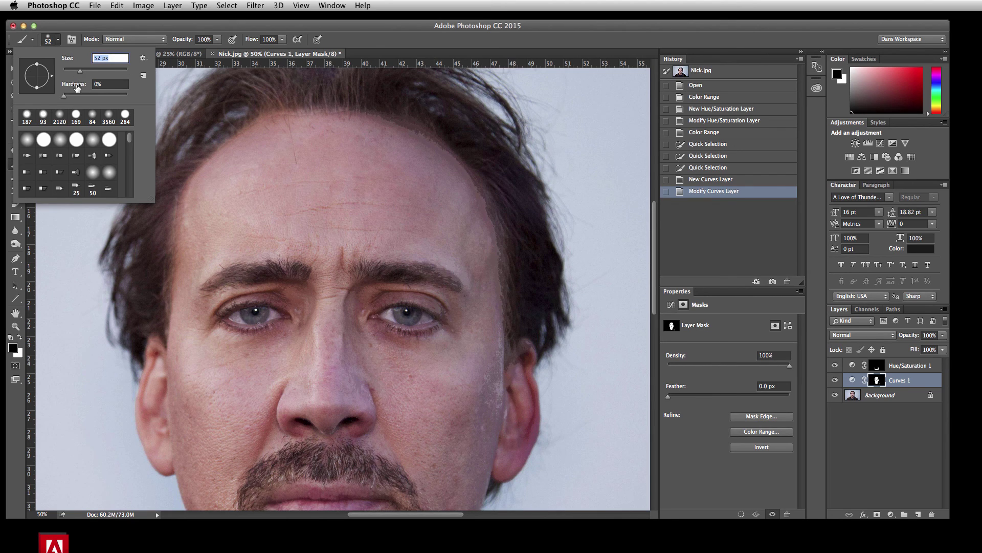
pyautogui.click(64, 96)
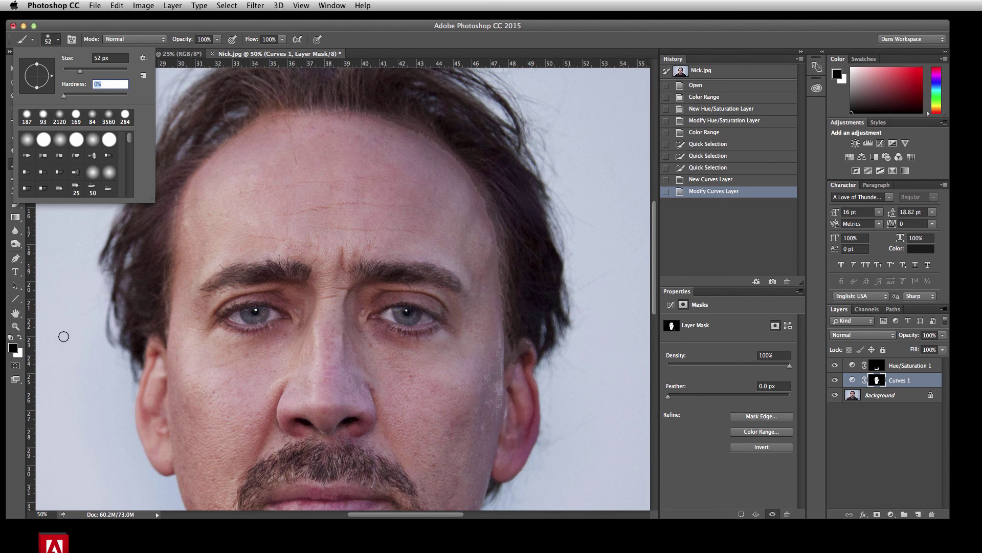
pyautogui.click(20, 339)
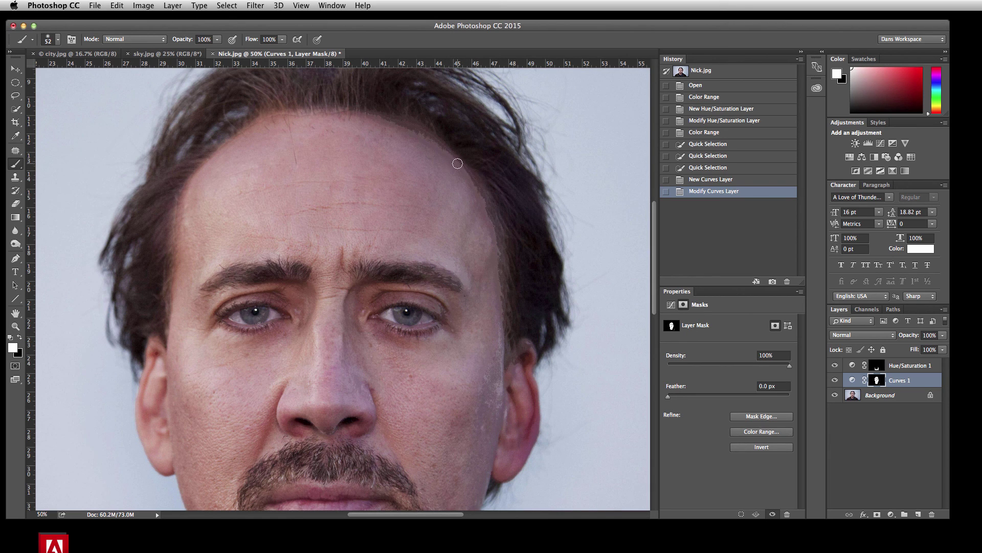
# Paint white on the Curves 1 mask along the hairline and the outer edges of the face to extend the skin darkening.
pyautogui.moveTo(457, 164)
pyautogui.mouseDown()
pyautogui.moveTo(493, 231)
pyautogui.moveTo(501, 316)
pyautogui.mouseUp()
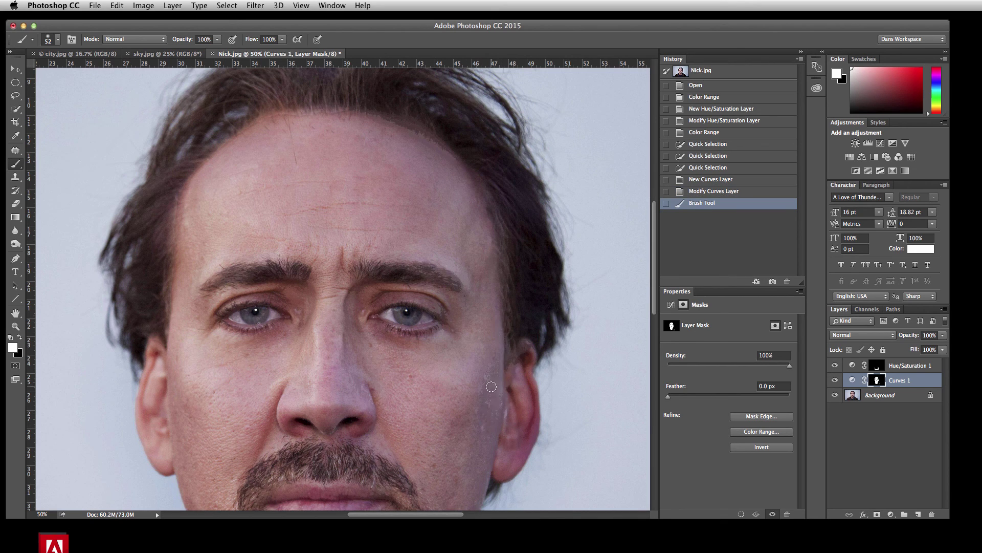
pyautogui.moveTo(475, 429)
pyautogui.mouseDown()
pyautogui.moveTo(505, 418)
pyautogui.moveTo(496, 410)
pyautogui.mouseUp()
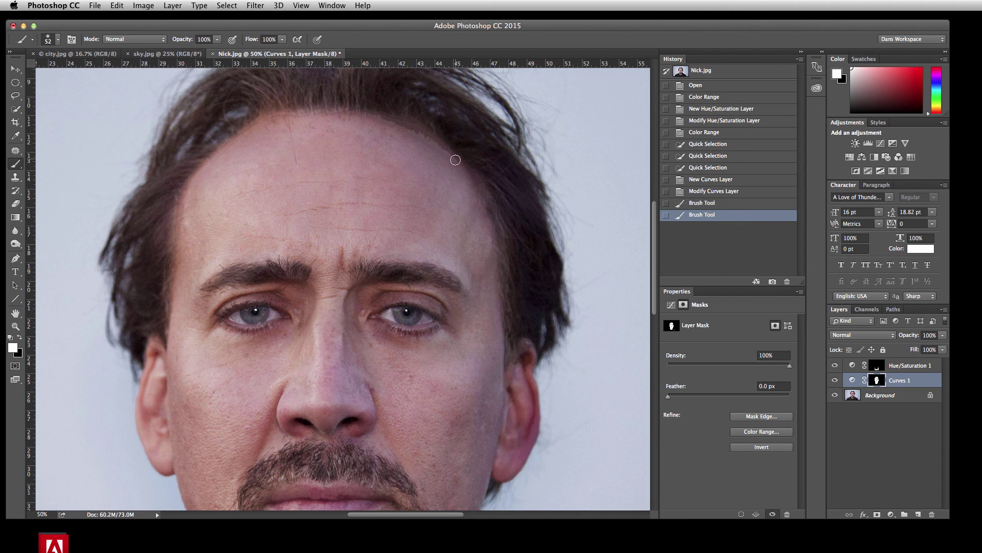
pyautogui.moveTo(456, 159)
pyautogui.mouseDown()
pyautogui.moveTo(430, 143)
pyautogui.moveTo(434, 134)
pyautogui.moveTo(366, 119)
pyautogui.moveTo(270, 120)
pyautogui.moveTo(227, 148)
pyautogui.moveTo(184, 199)
pyautogui.moveTo(157, 307)
pyautogui.mouseUp()
pyautogui.scroll(-5, 163, 312)
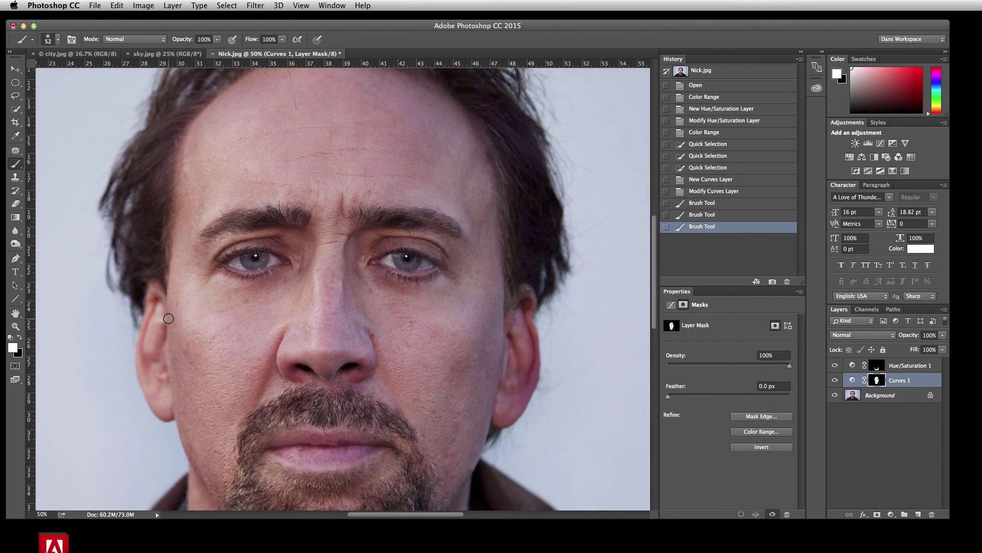
pyautogui.scroll(-2, 168, 318)
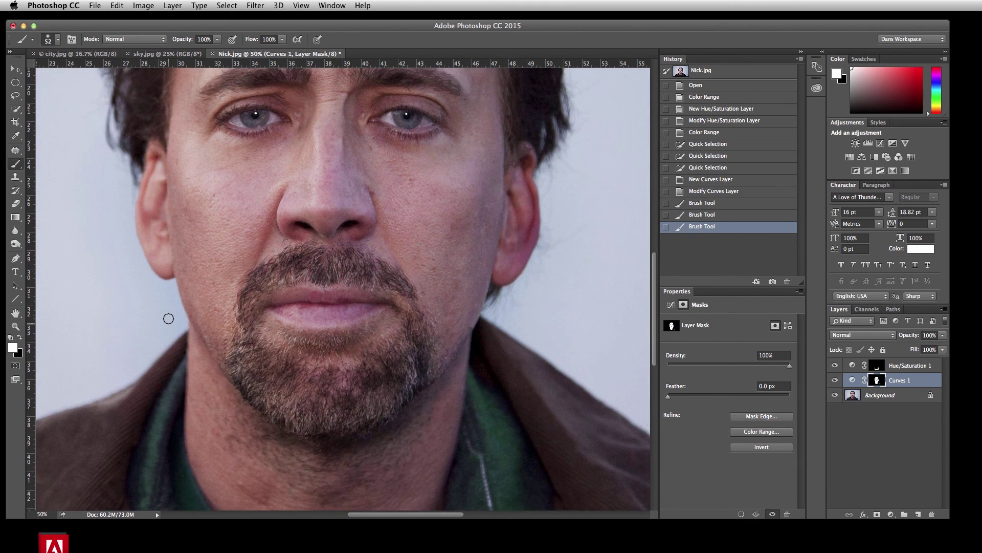
pyautogui.scroll(4, 168, 319)
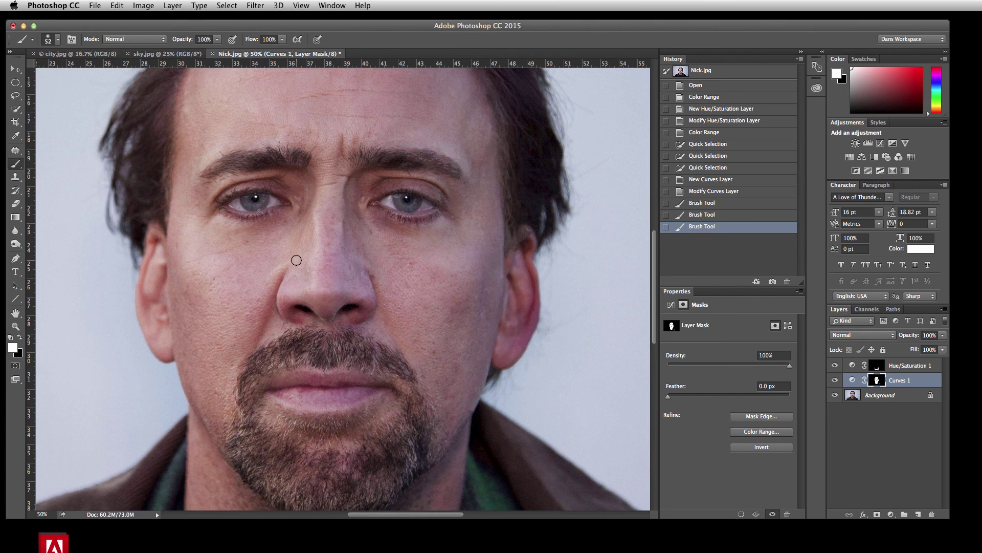
pyautogui.press('super+minus')
pyautogui.press('super+minus')
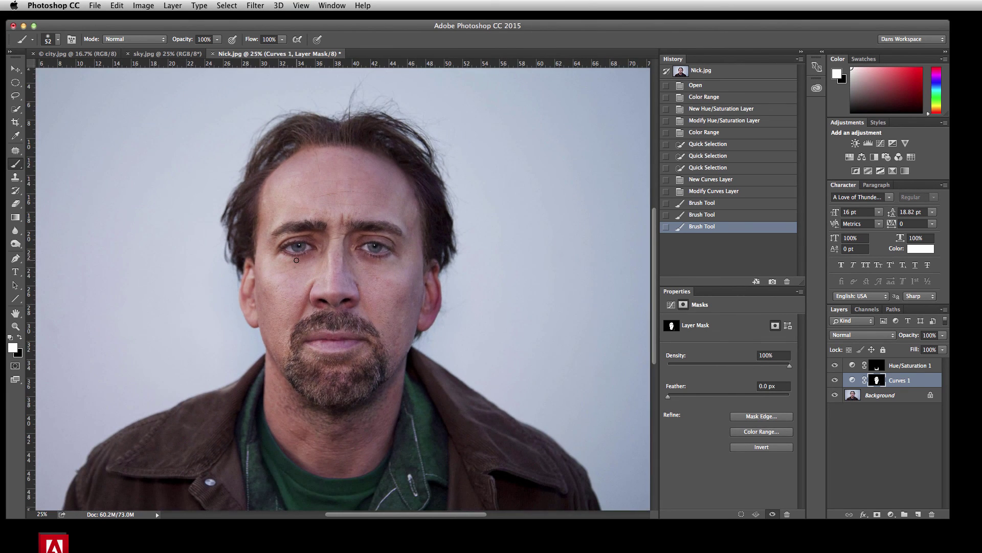
pyautogui.press('super+minus')
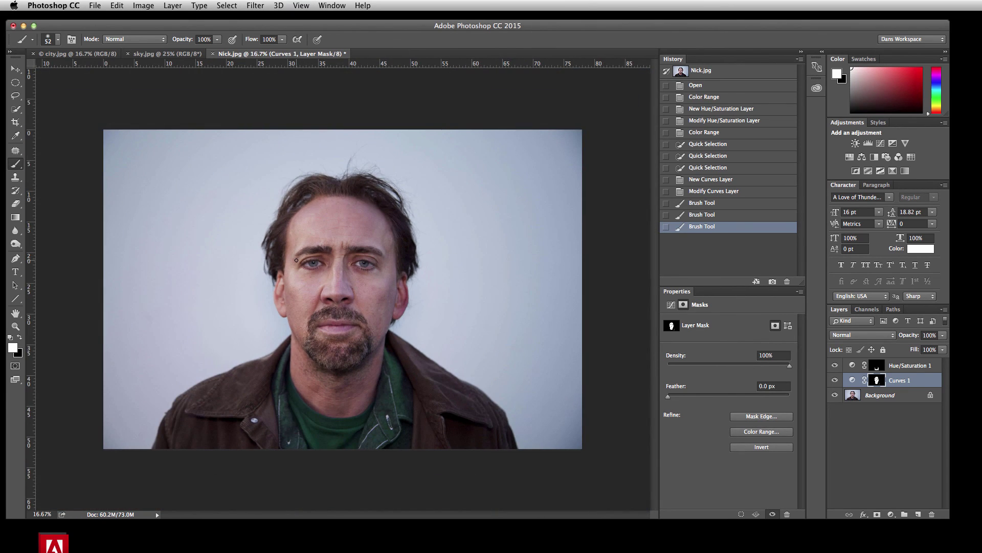